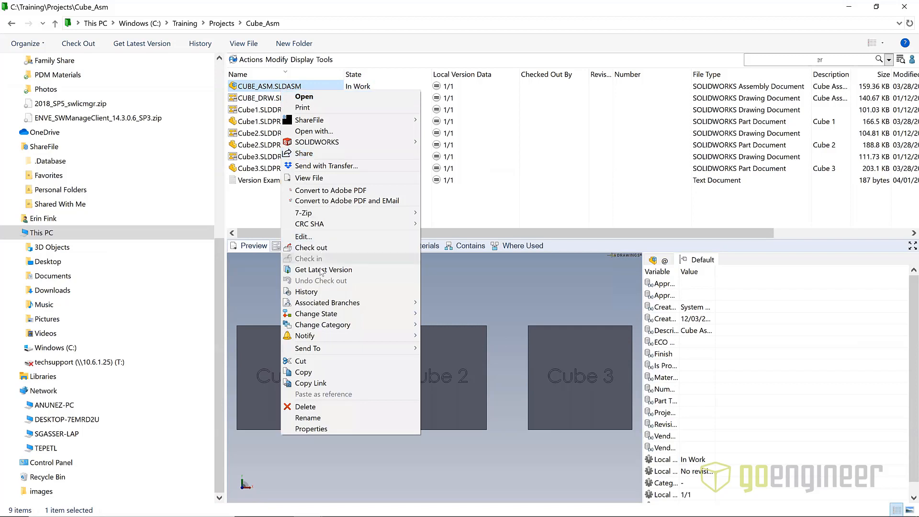
# Submit CUBE_ASM.SLDASM with all its parts and drawings for production review
pyautogui.moveTo(319, 316)
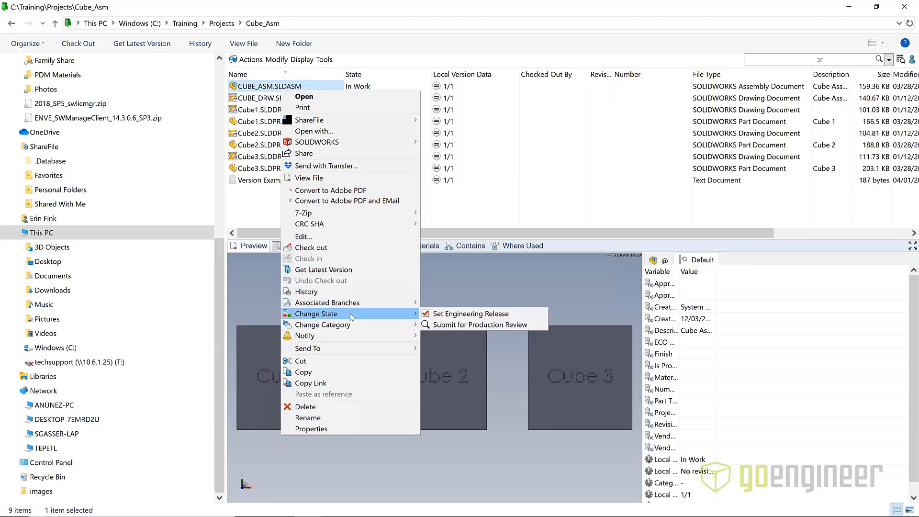
pyautogui.moveTo(408, 323)
pyautogui.click(438, 326)
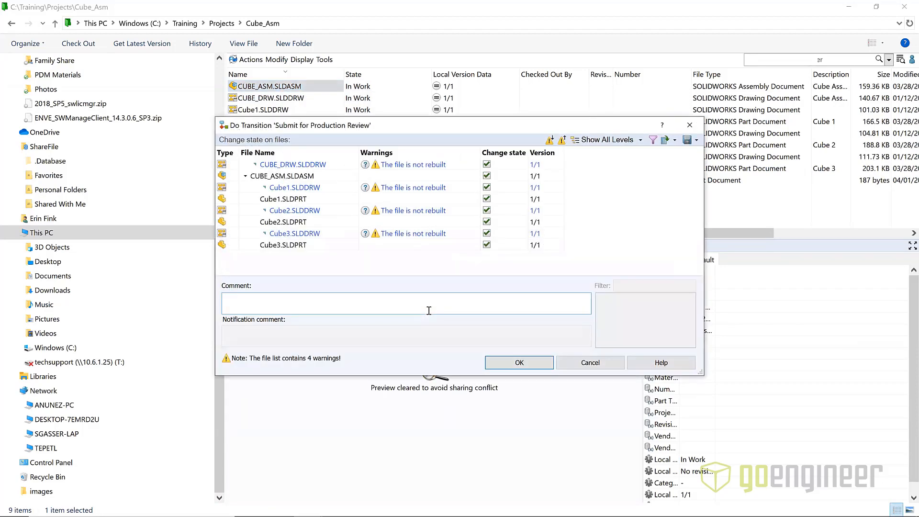
pyautogui.click(523, 364)
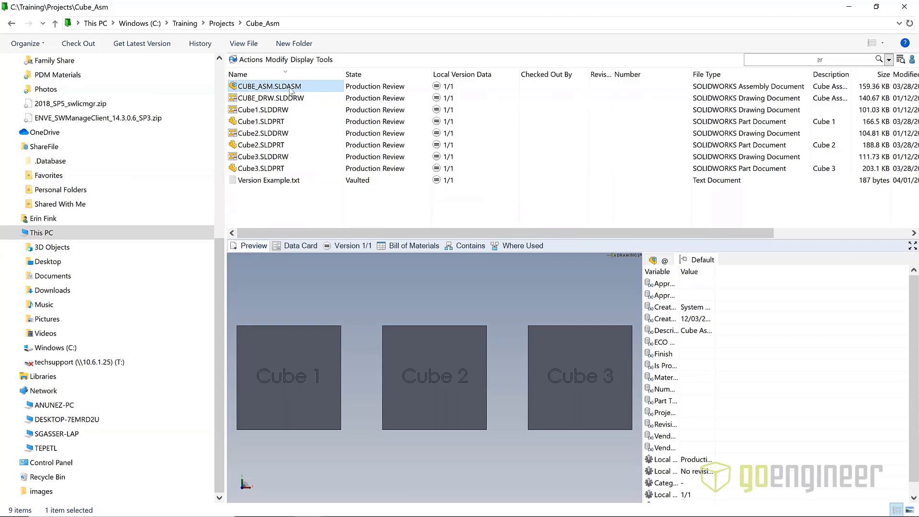
# Send CUBE_ASM.SLDASM and its related files back from review with the Change Required transition
pyautogui.rightClick(290, 91)
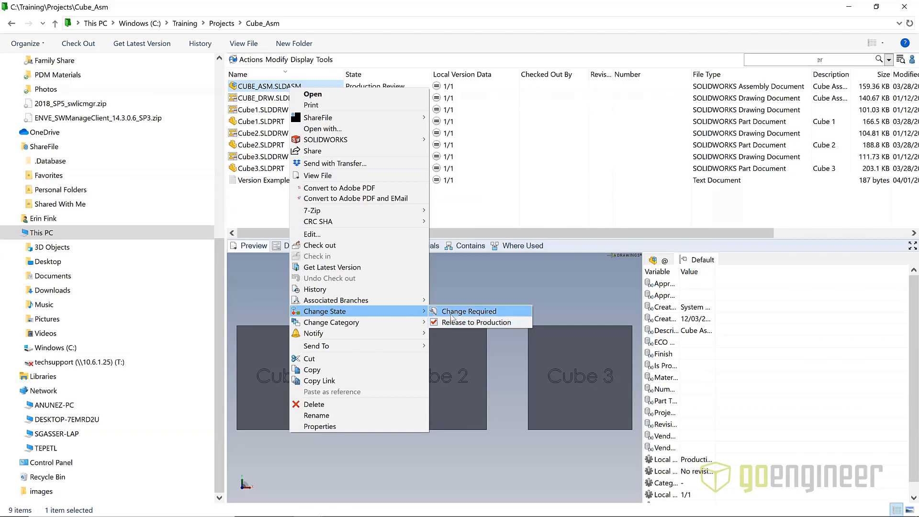
pyautogui.click(450, 312)
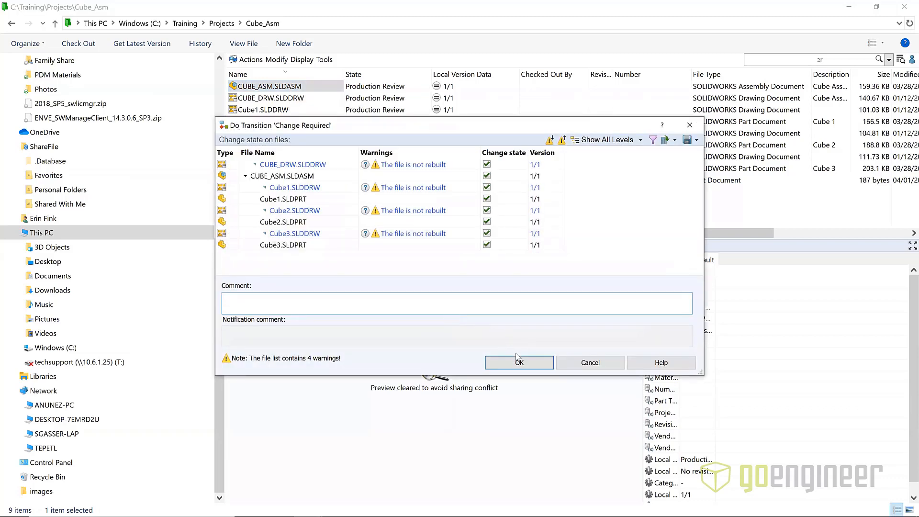
pyautogui.click(518, 361)
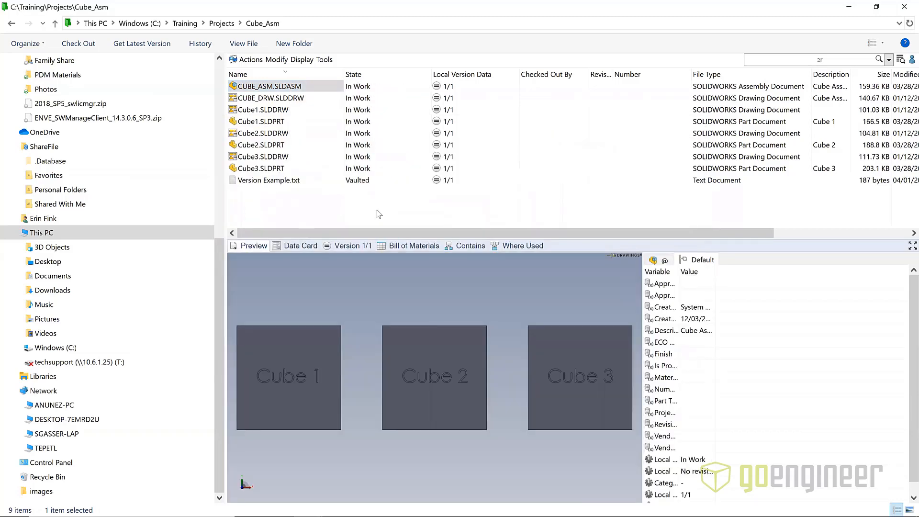
# Resubmit CUBE_ASM.SLDASM with its parts and drawings using the Submit for Production Review transition
pyautogui.rightClick(277, 88)
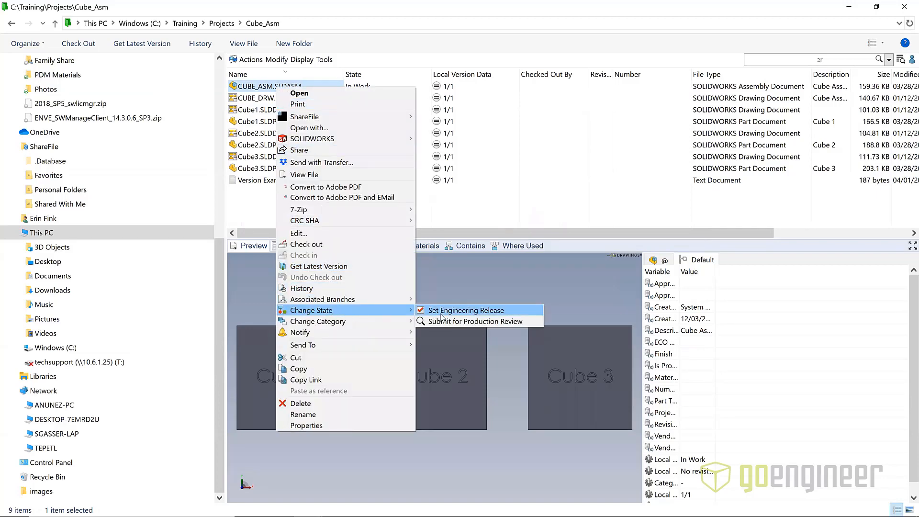
pyautogui.click(445, 323)
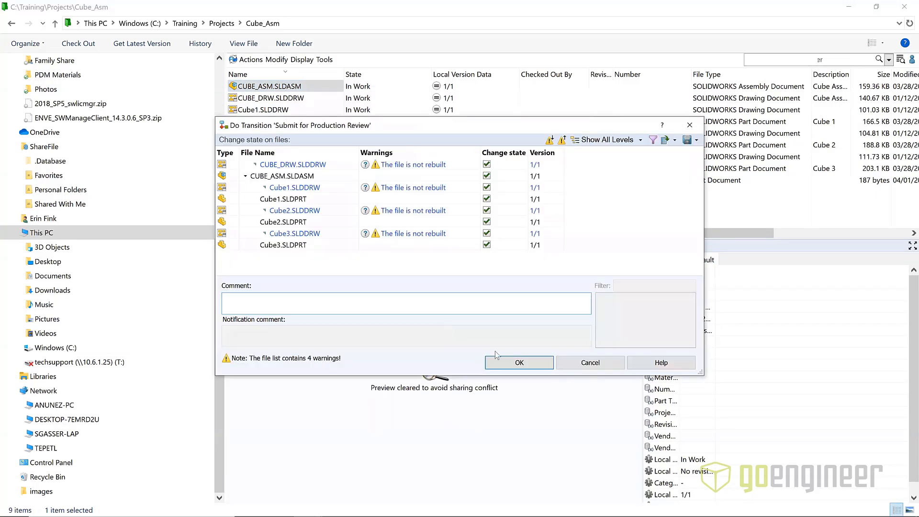
pyautogui.click(499, 360)
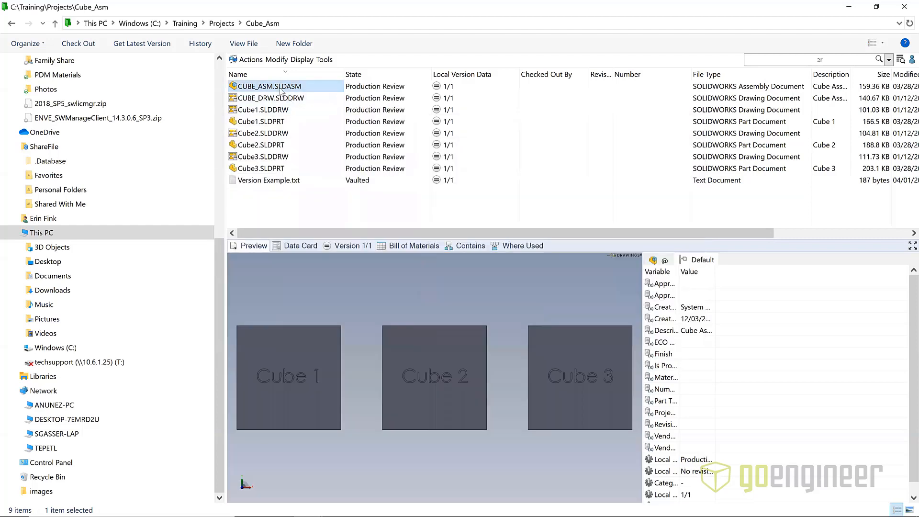
# Release CUBE_ASM.SLDASM and its related files to production, and move the Revision column directly after State in the file list
pyautogui.rightClick(281, 88)
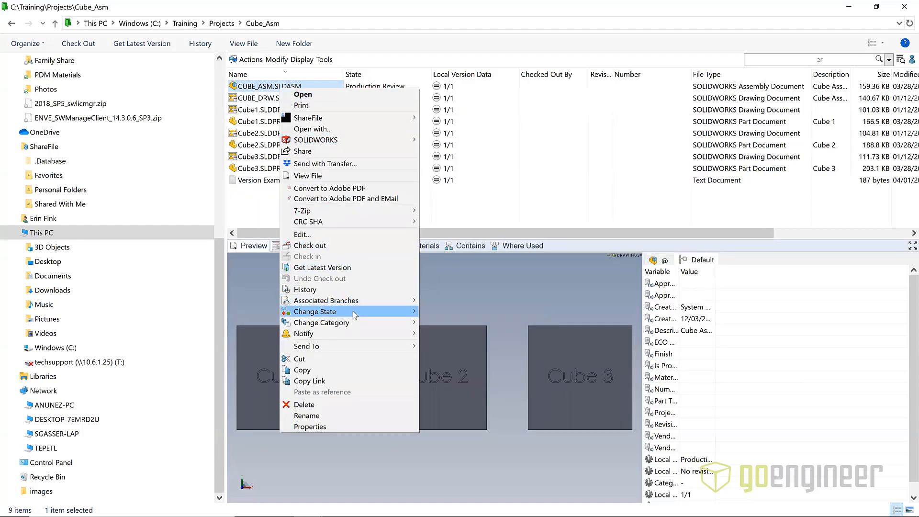
pyautogui.moveTo(415, 312)
pyautogui.click(438, 323)
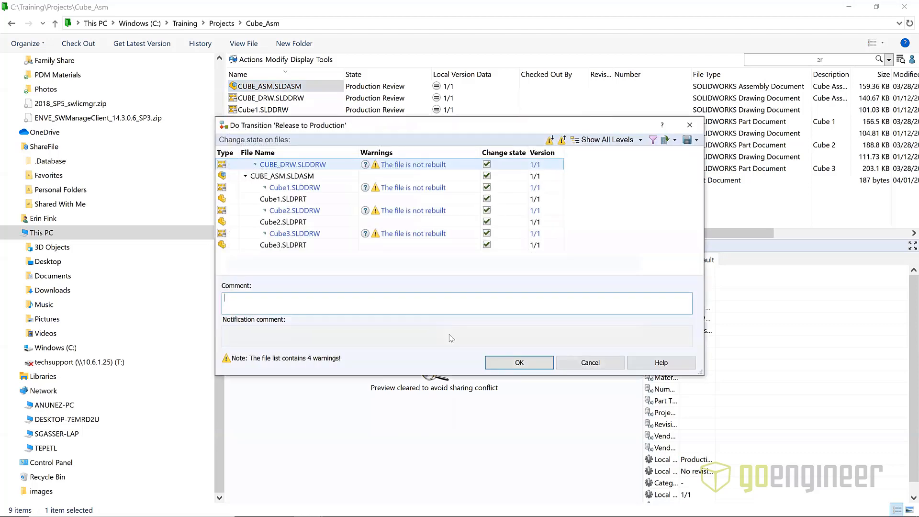
pyautogui.click(508, 365)
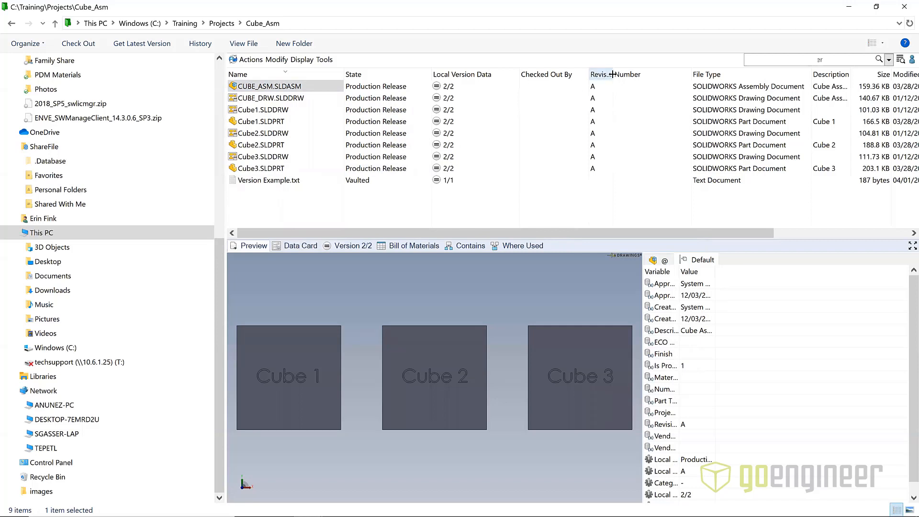
pyautogui.moveTo(613, 75); pyautogui.dragTo(432, 74)
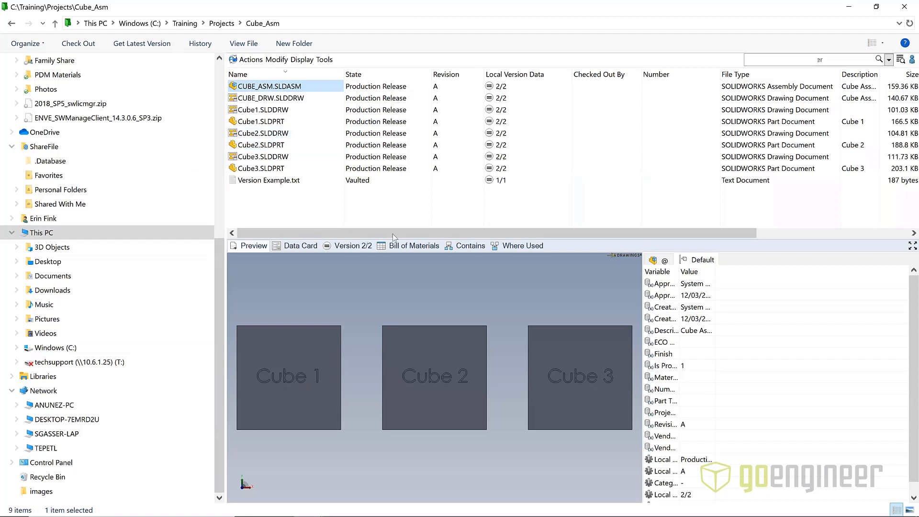
# View the bill of materials of CUBE_ASM.SLDASM and examine its component parts
pyautogui.click(434, 249)
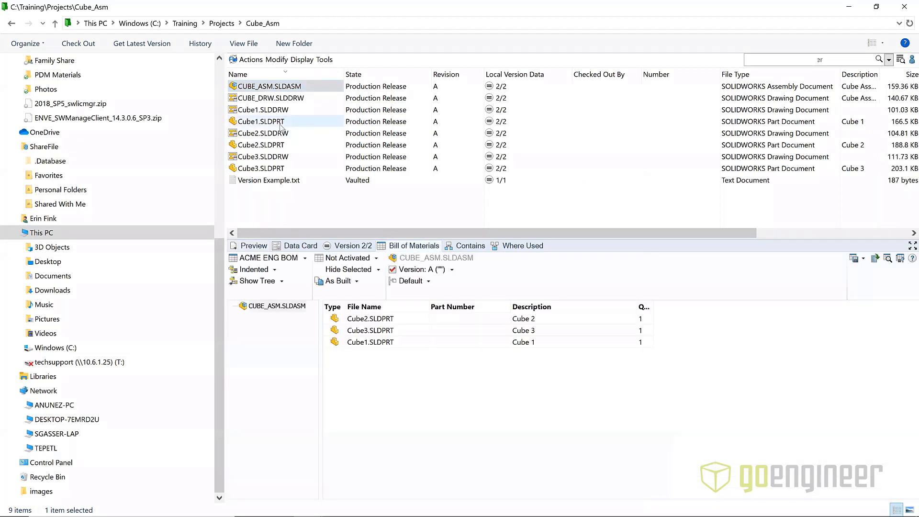
pyautogui.click(396, 319)
pyautogui.click(374, 330)
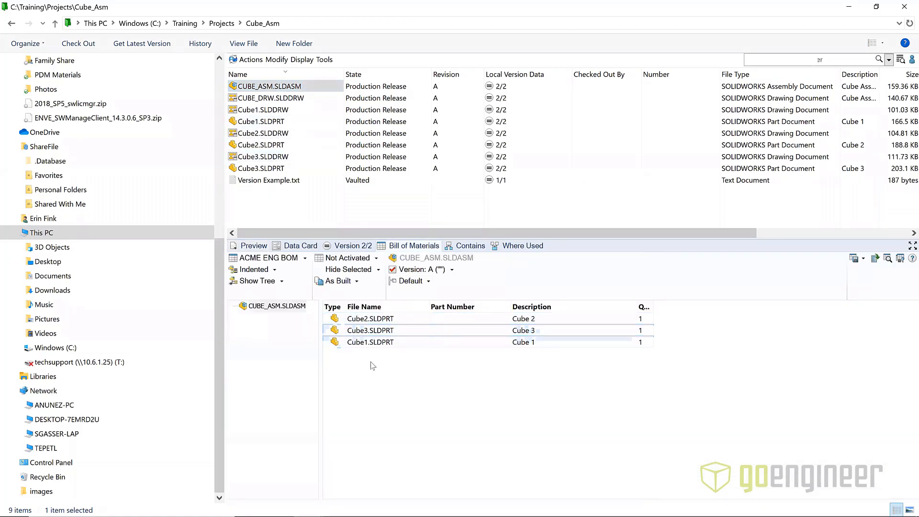
pyautogui.click(372, 364)
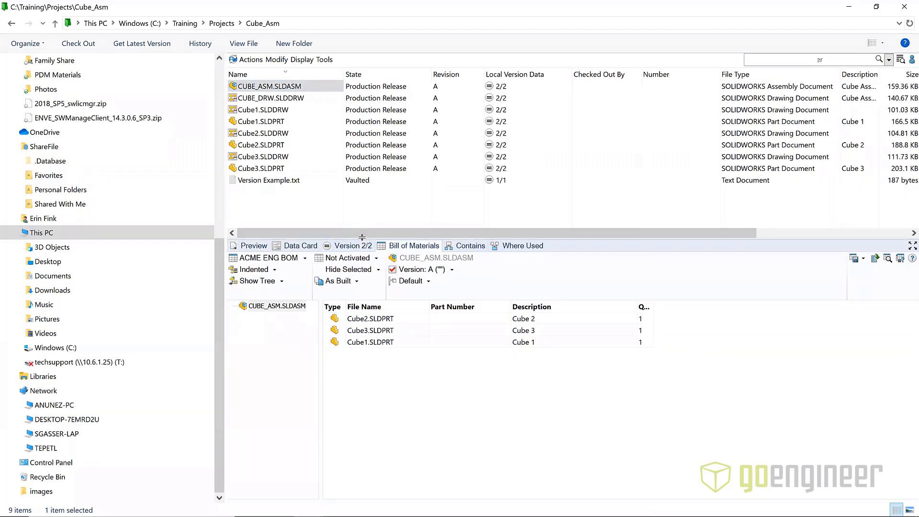
pyautogui.moveTo(362, 239); pyautogui.dragTo(362, 237)
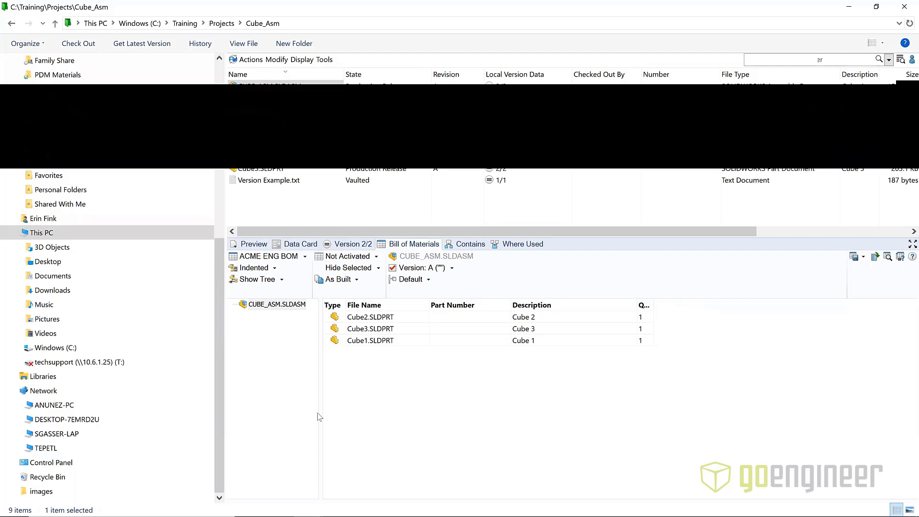
# Switch to SOLIDWORKS Manage and browse the PDM vault folders under Engineering, including Crank_mechanism
pyautogui.click(850, 7)
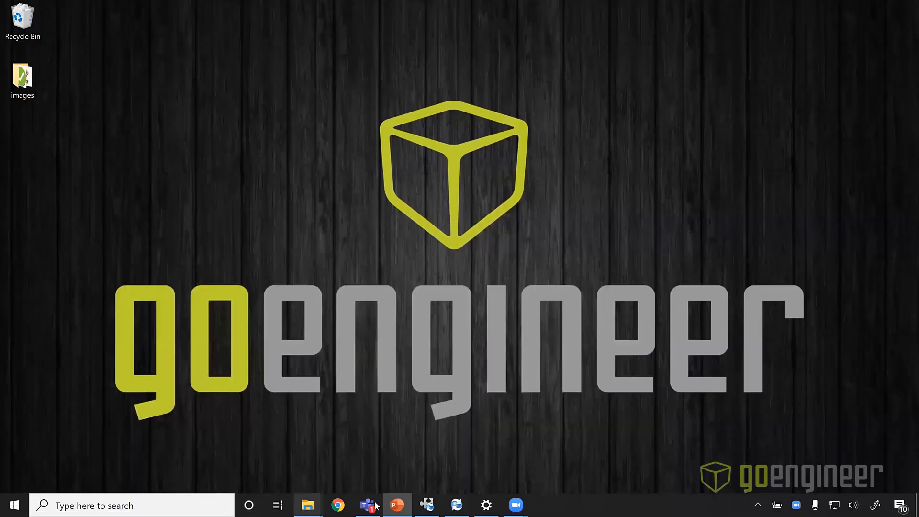
pyautogui.click(427, 505)
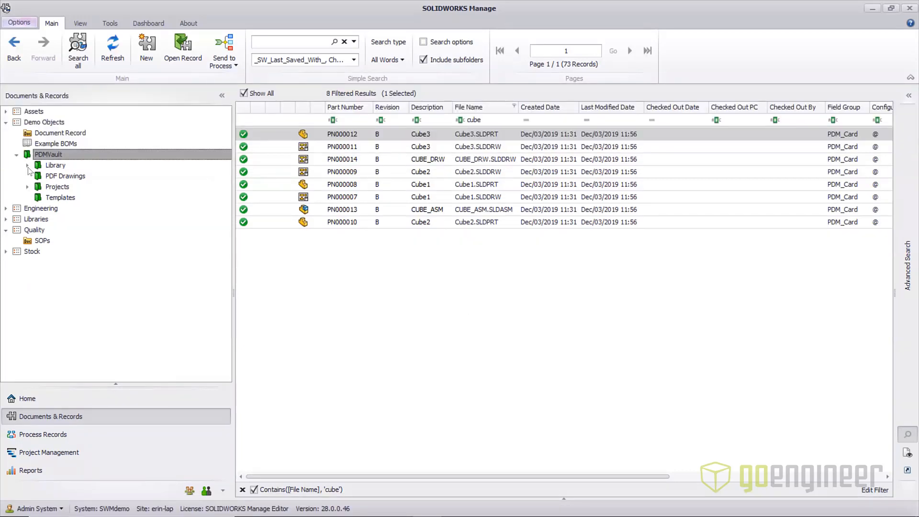
pyautogui.click(6, 208)
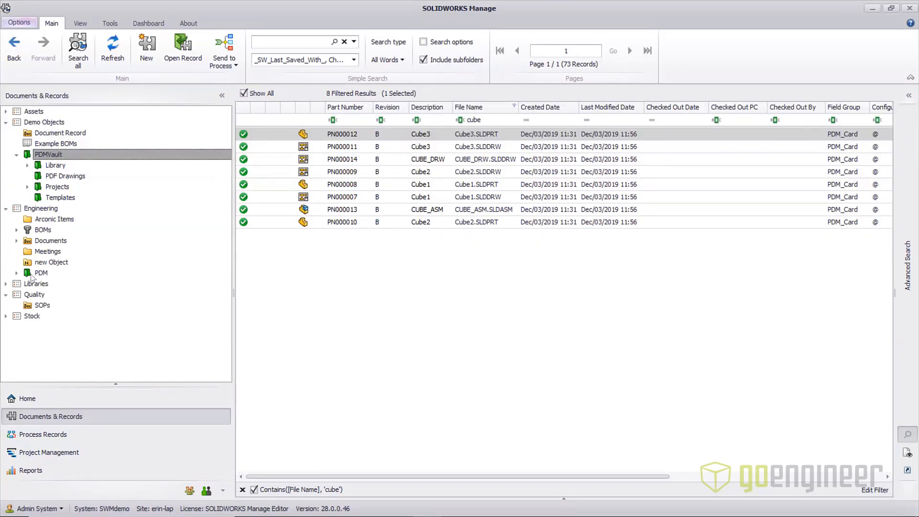
pyautogui.click(26, 273)
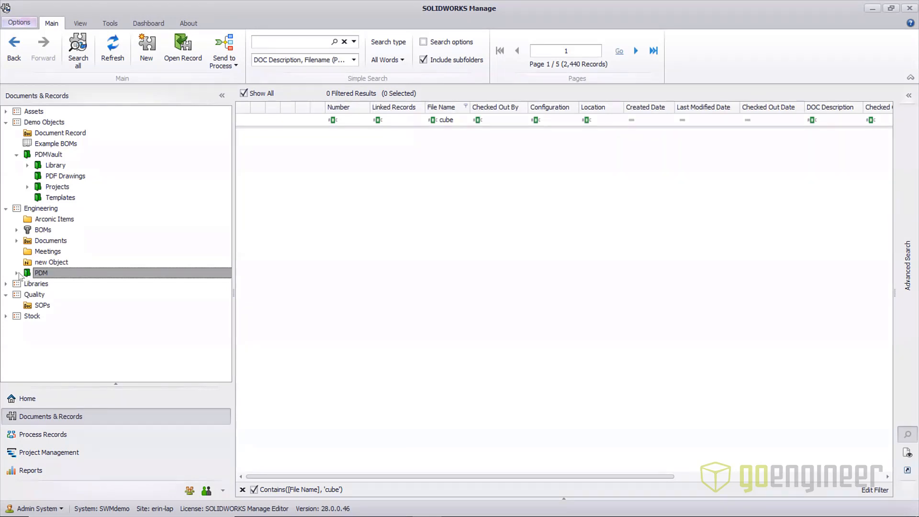
pyautogui.click(16, 273)
pyautogui.click(47, 327)
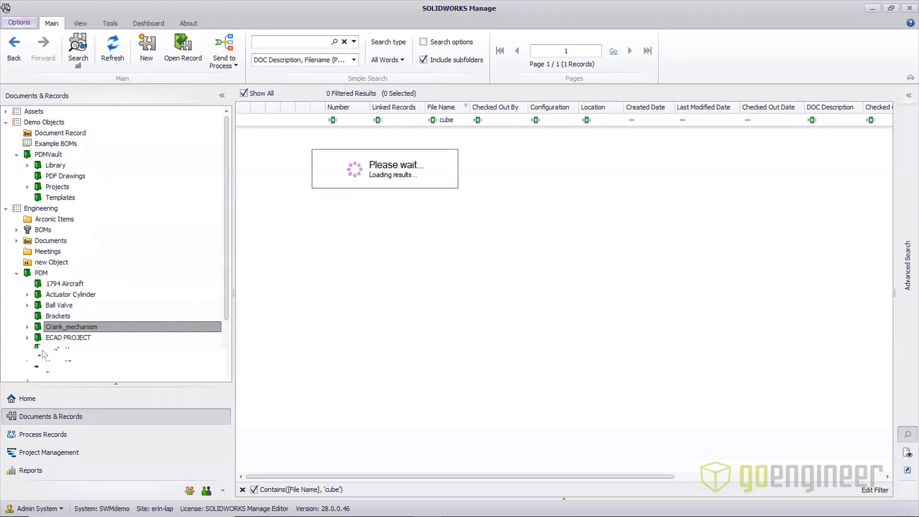
# Collapse the PDM and Engineering branches and show the records in the Projects folder of PDMVault
pyautogui.click(16, 272)
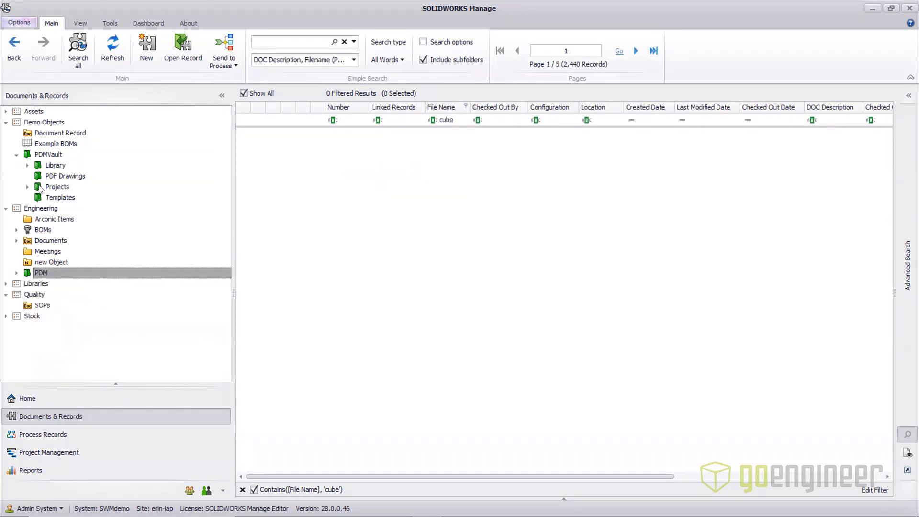
pyautogui.click(6, 209)
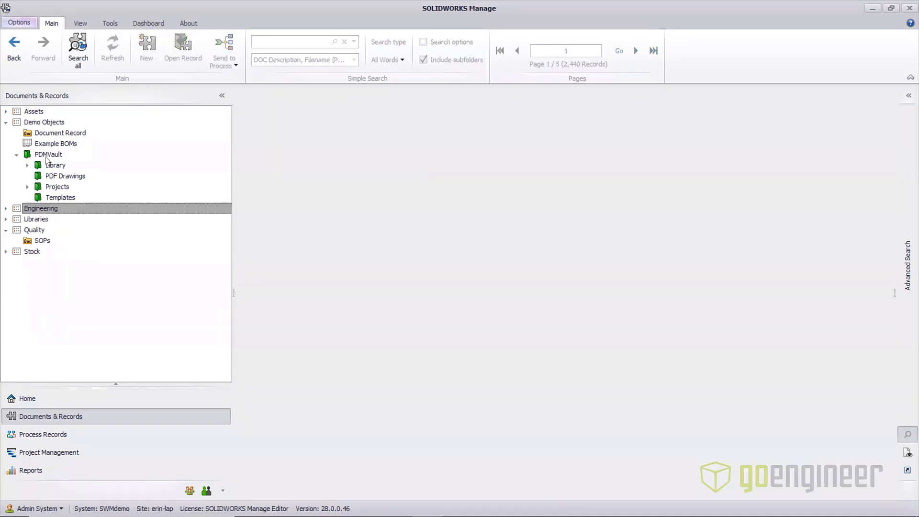
pyautogui.click(46, 155)
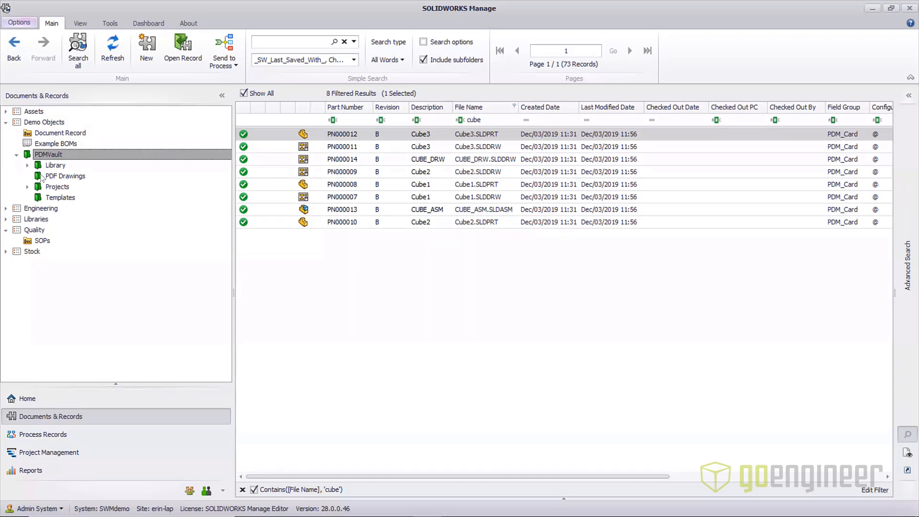
pyautogui.click(40, 188)
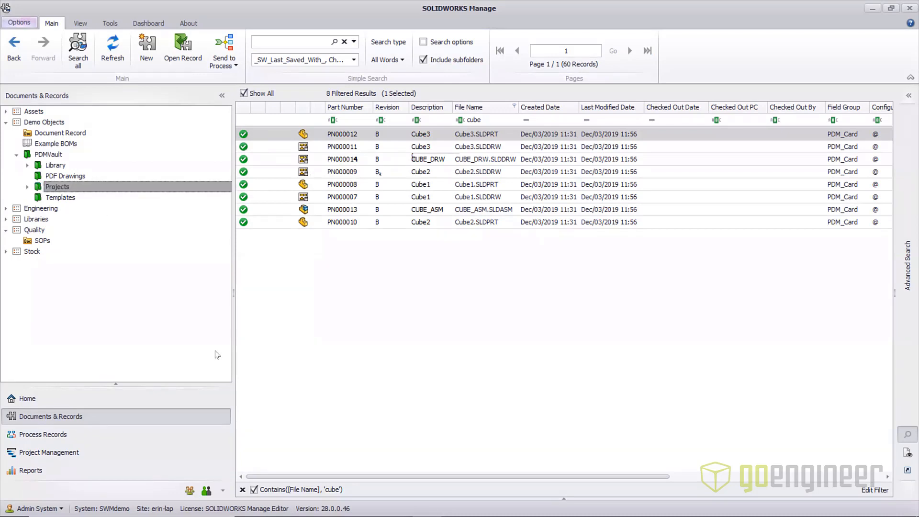
# Switch to File Explorer and open the Cube_Asm project folder in PDMVault to compare its files
pyautogui.moveTo(301, 512)
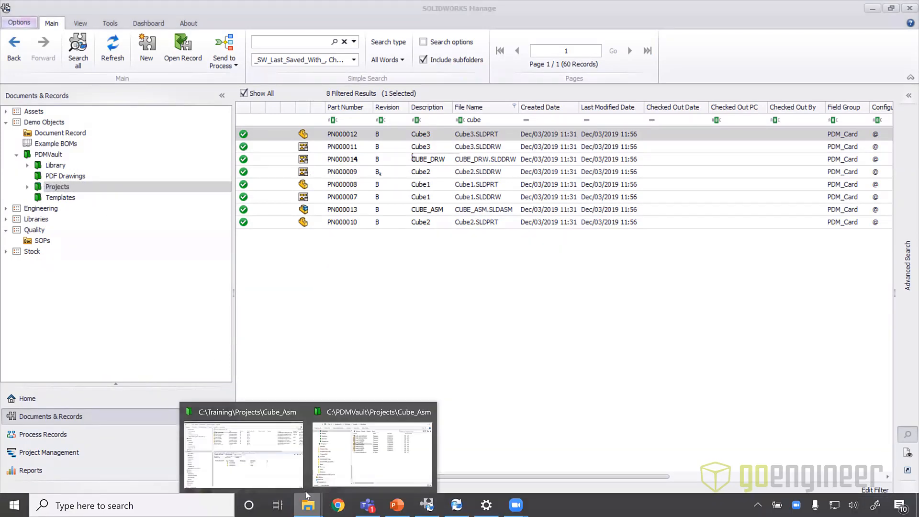
pyautogui.click(265, 364)
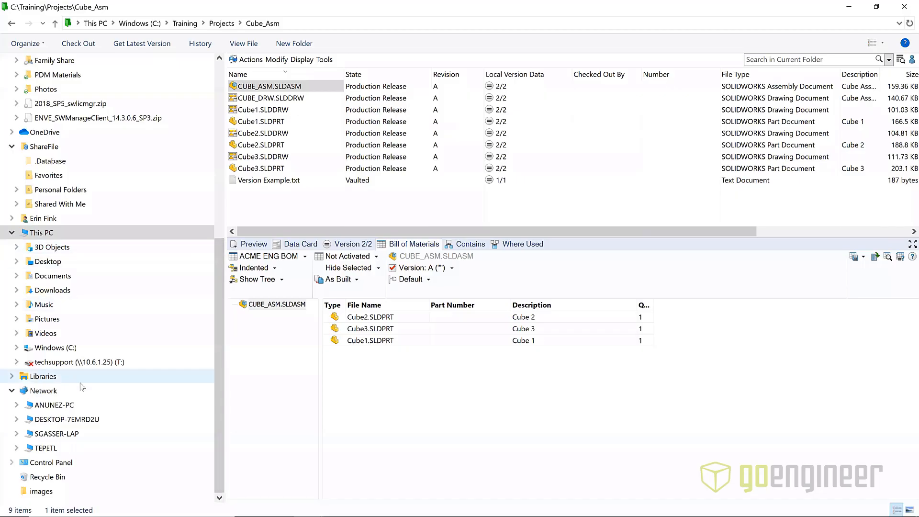
pyautogui.click(174, 344)
pyautogui.doubleClick(286, 152)
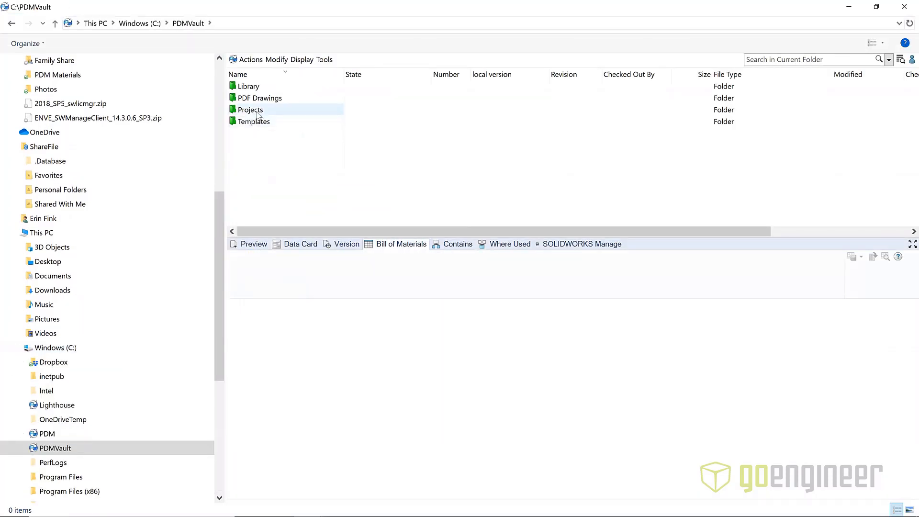
pyautogui.doubleClick(258, 115)
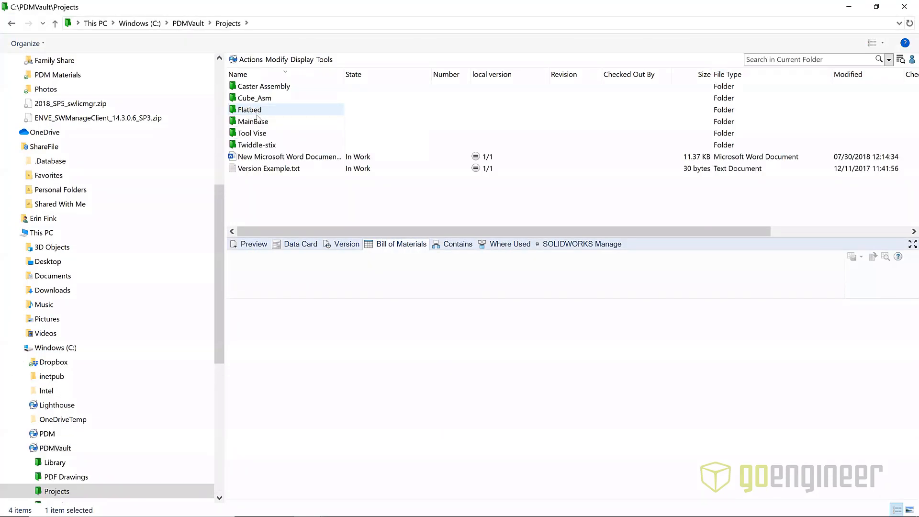
pyautogui.doubleClick(261, 98)
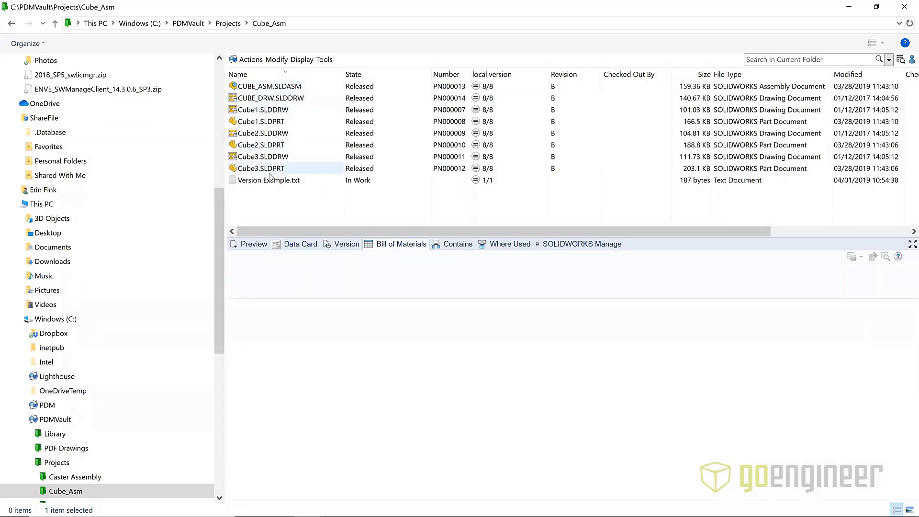
# Return to SOLIDWORKS Manage and view the Document Record object and the Training Problem Report process records
pyautogui.click(849, 8)
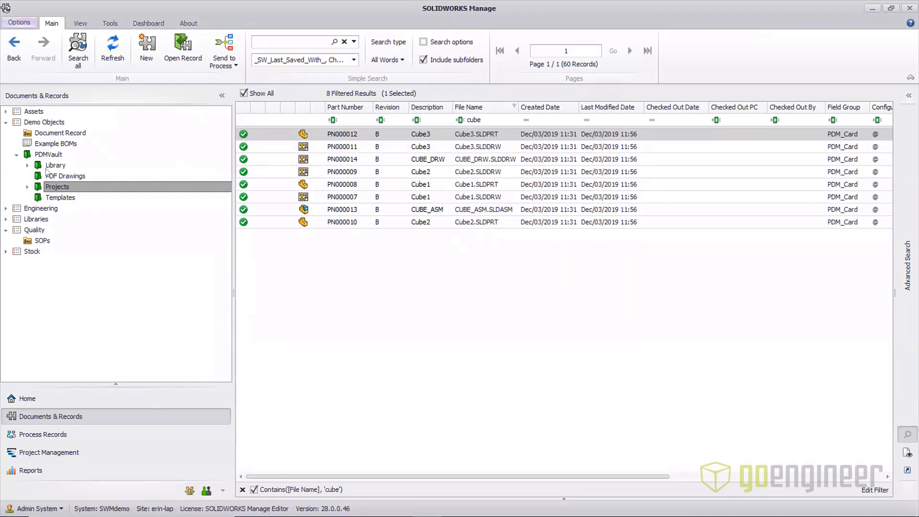
pyautogui.click(42, 135)
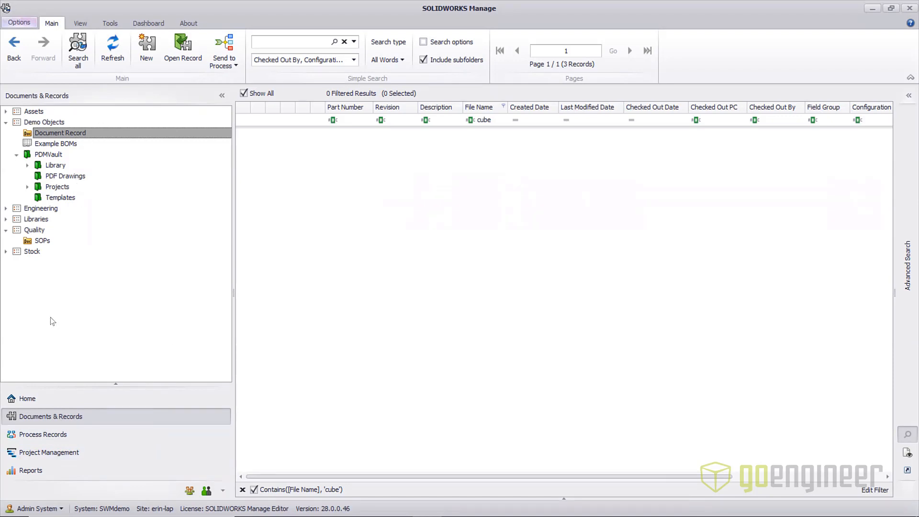
pyautogui.click(25, 440)
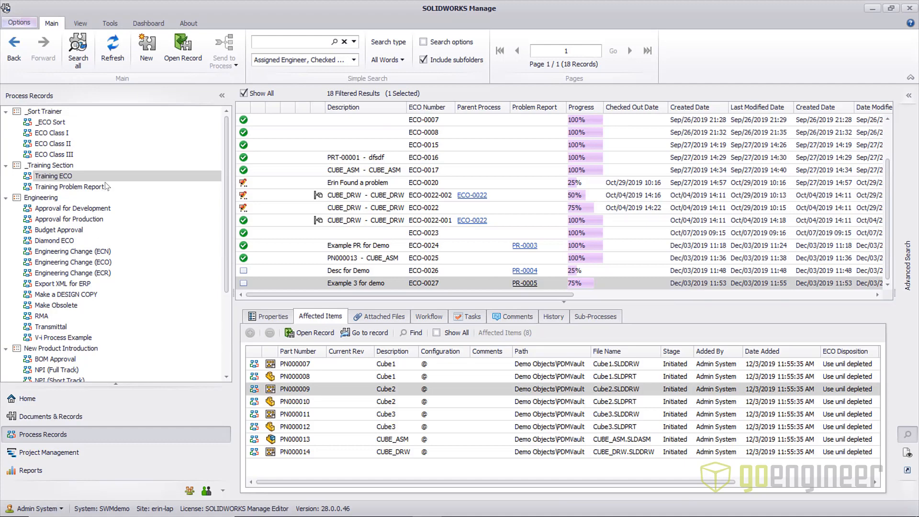
pyautogui.click(83, 187)
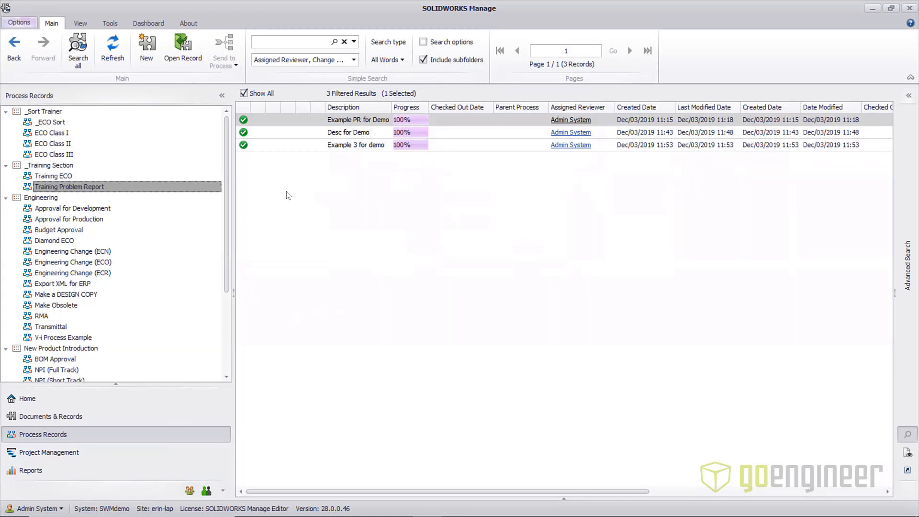
# Create a new Training Problem Report process record with the description "Description for Webinar"
pyautogui.rightClick(325, 178)
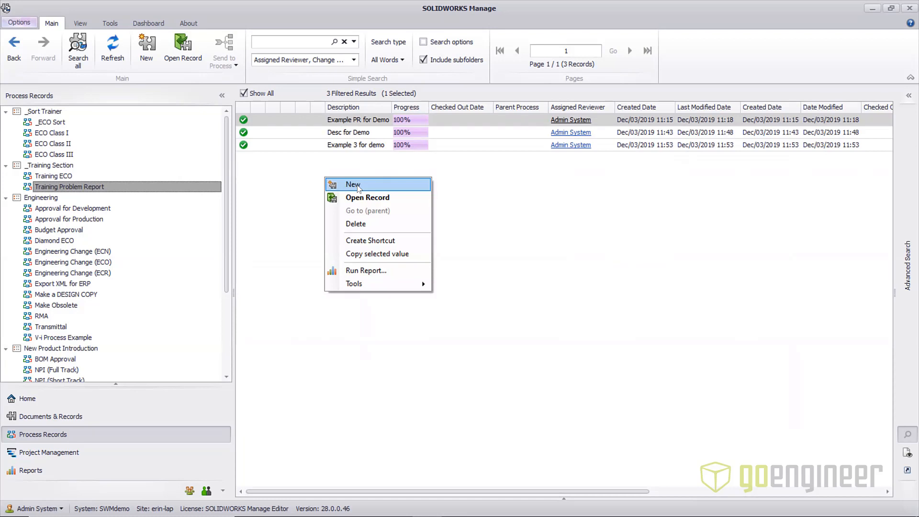
pyautogui.click(147, 48)
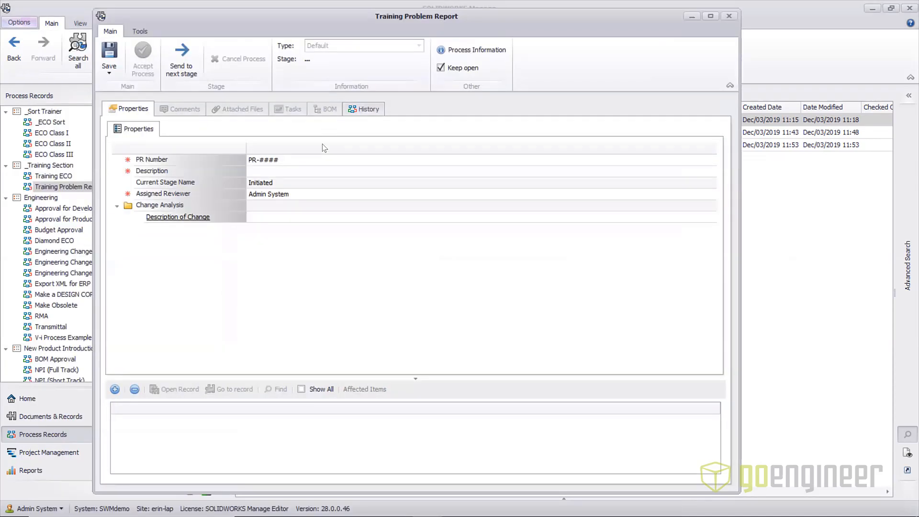
pyautogui.click(292, 170)
pyautogui.write('DE')
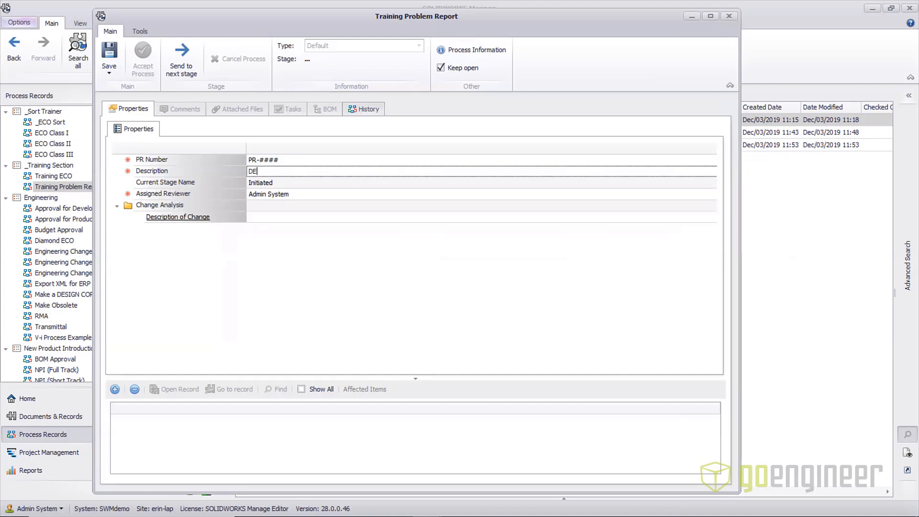
pyautogui.write('scription for Webinar')
pyautogui.press('BackSpace')
pyautogui.write('e')
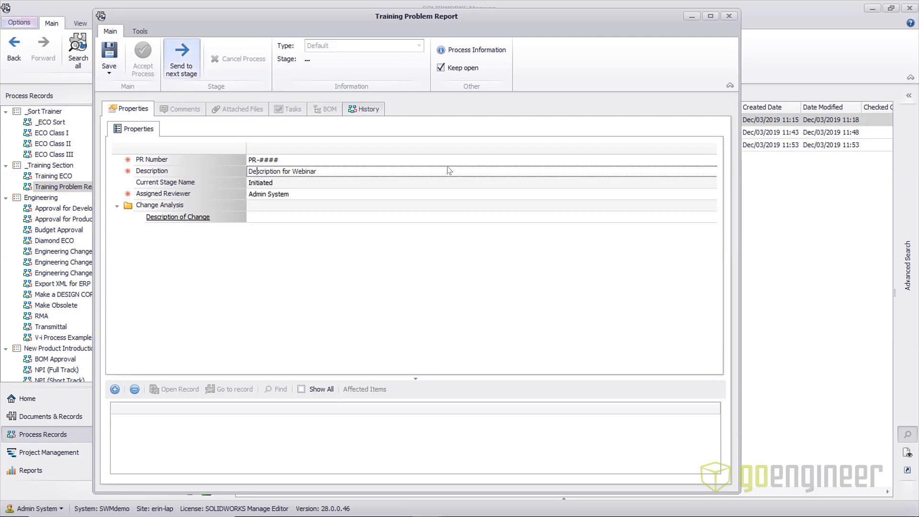
# View the workflow diagram in the new report's history and return to its properties
pyautogui.click(366, 109)
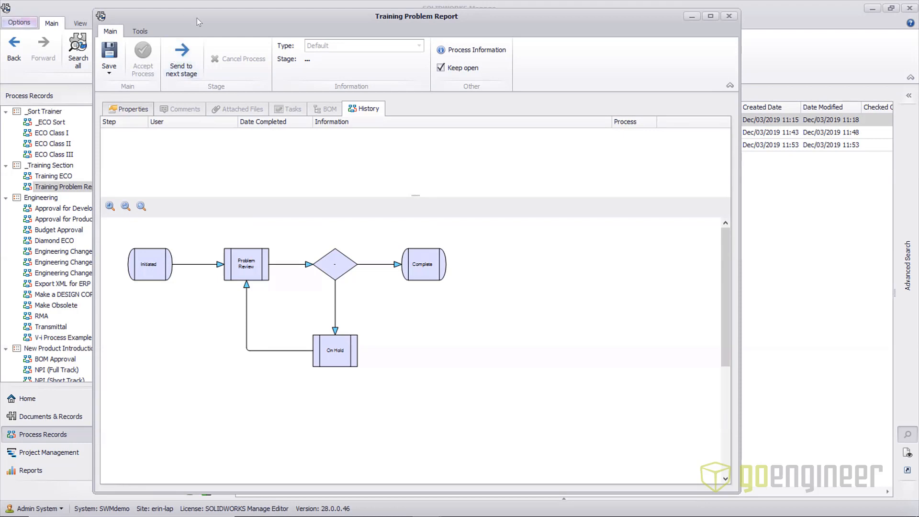
pyautogui.moveTo(197, 18); pyautogui.dragTo(226, 19)
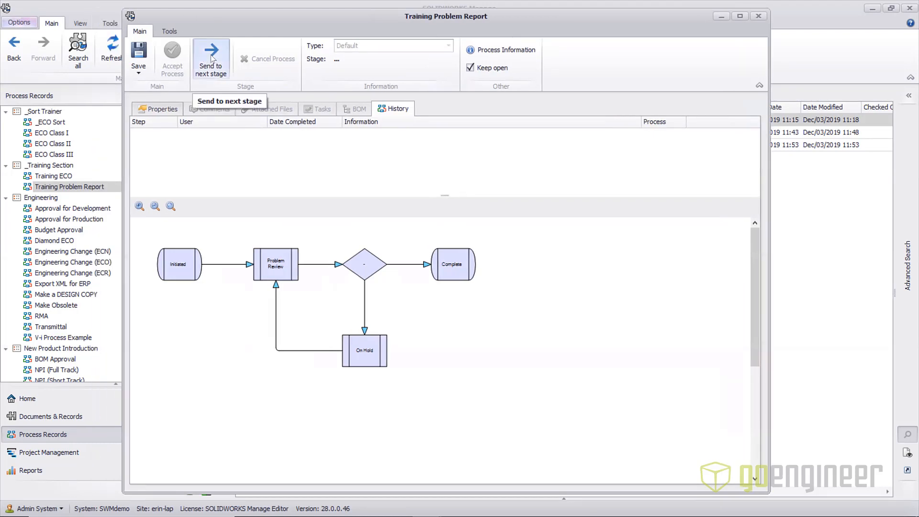
pyautogui.click(166, 109)
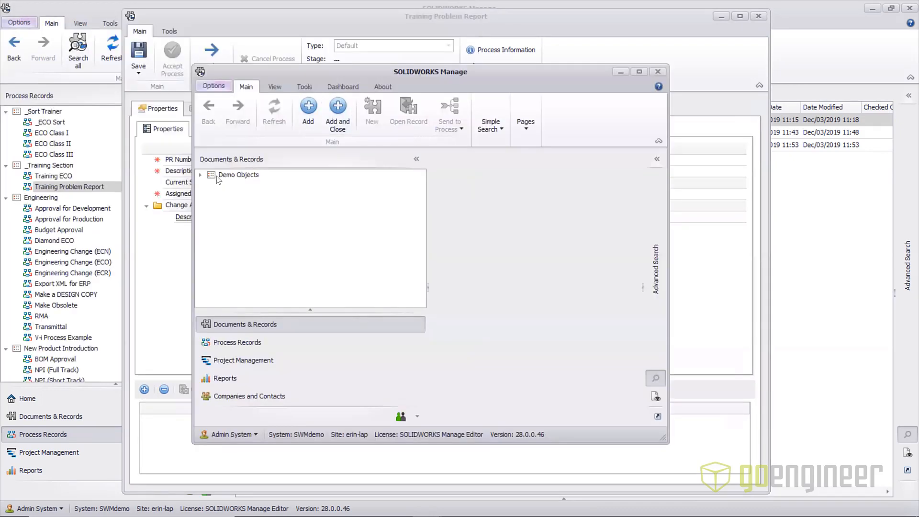
# Add PRT-00001 and PRT-00002 from the Document Record object as affected items of the problem report
pyautogui.click(201, 175)
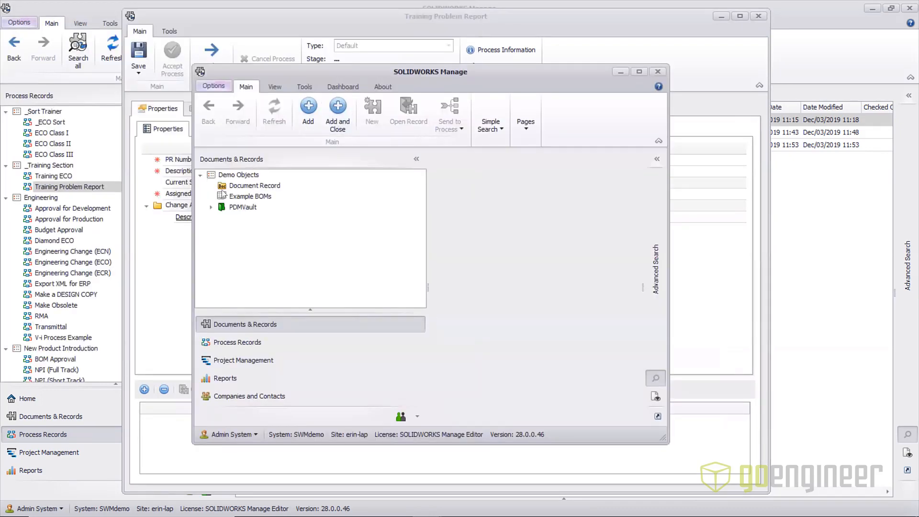
pyautogui.click(228, 186)
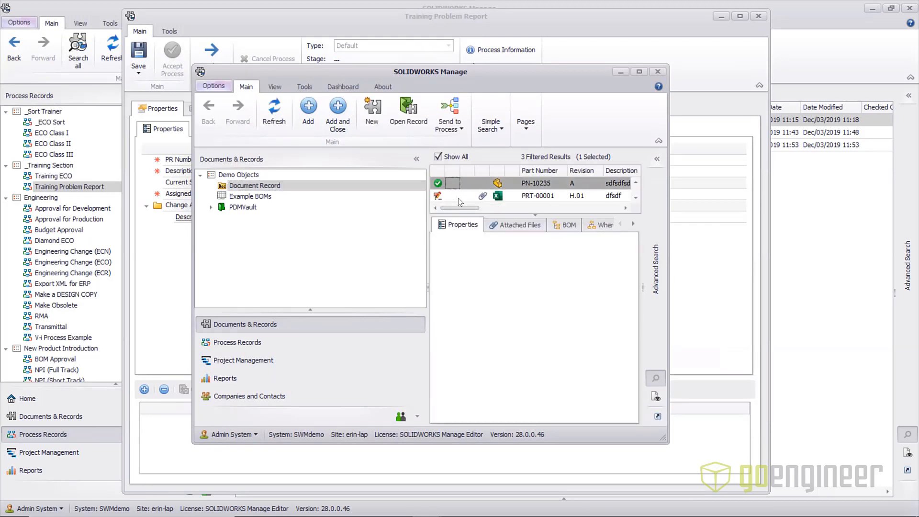
pyautogui.click(470, 197)
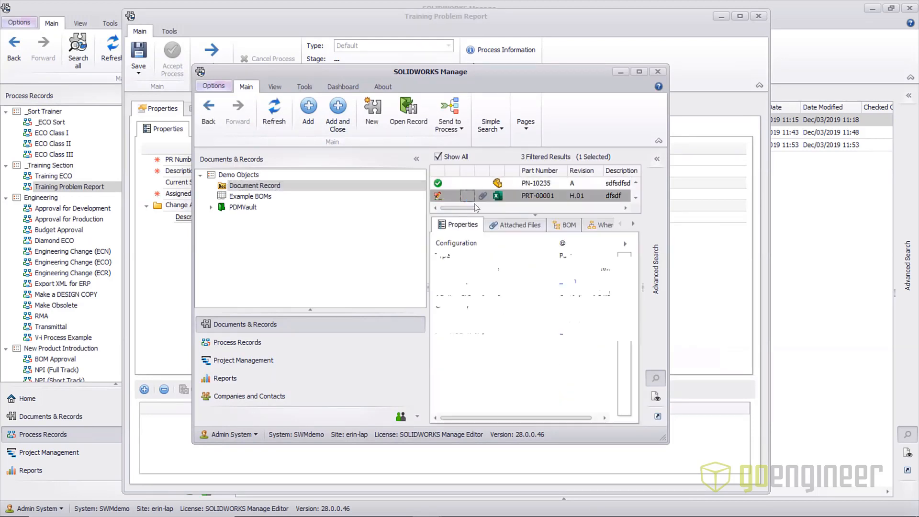
pyautogui.click(635, 198)
pyautogui.keyDown('shift'); pyautogui.click(501, 199); pyautogui.keyUp('shift')
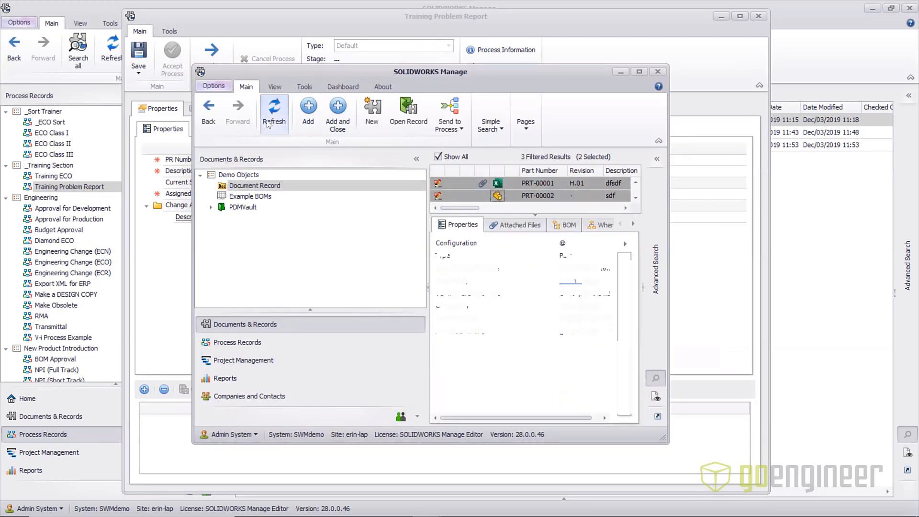
pyautogui.click(331, 122)
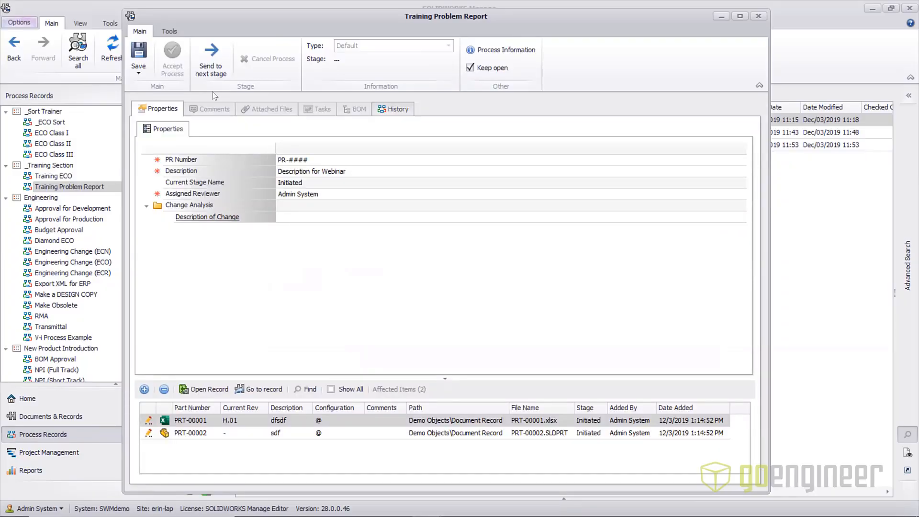
# Remove PRT-00001 and PRT-00002 from the problem report's affected items and confirm each removal
pyautogui.click(164, 389)
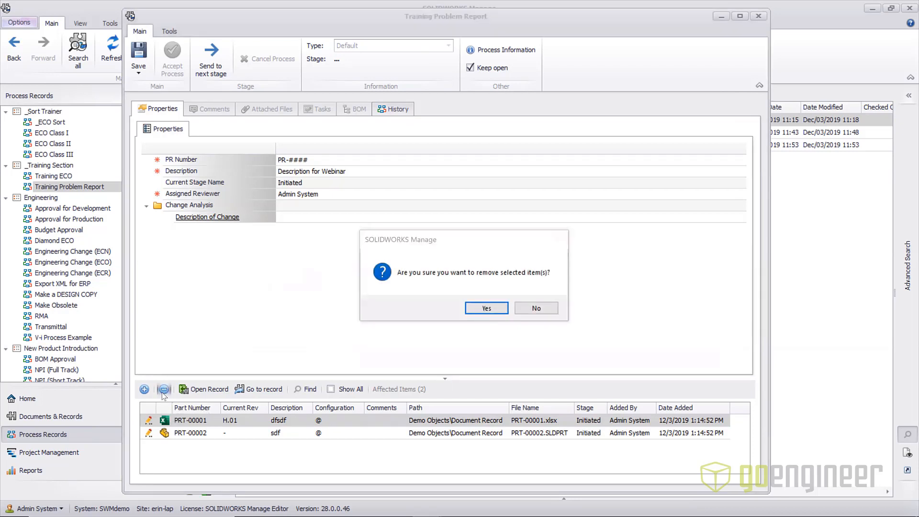
pyautogui.click(488, 310)
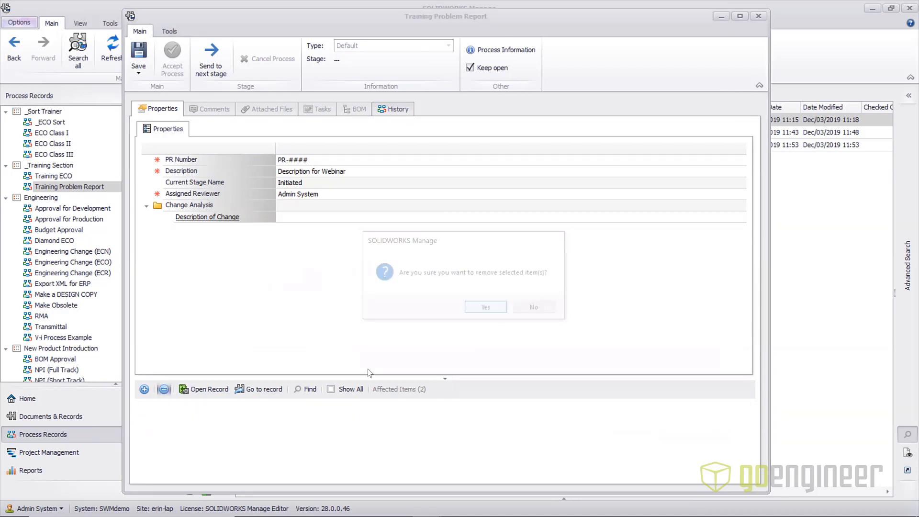
pyautogui.click(164, 389)
pyautogui.click(487, 311)
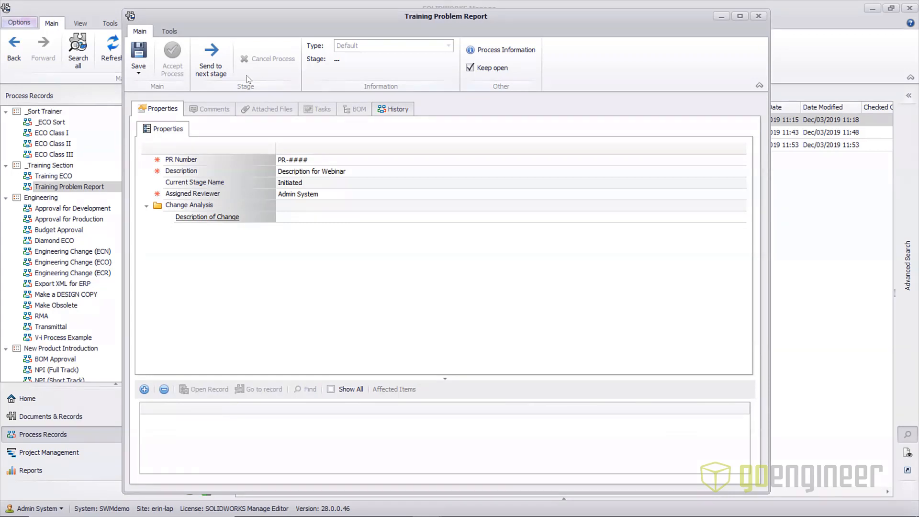
# Send the problem report on to the Problem Review stage and review both history steps in the workflow diagram
pyautogui.click(220, 66)
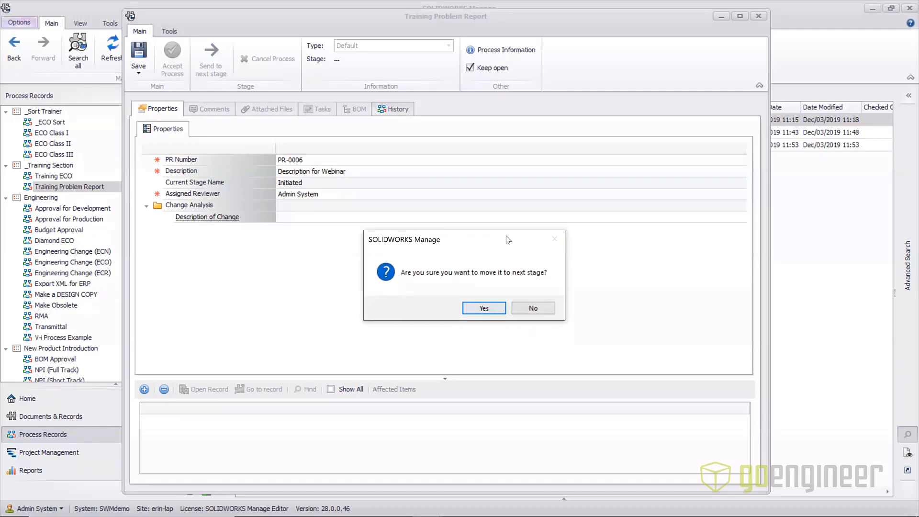
pyautogui.click(475, 310)
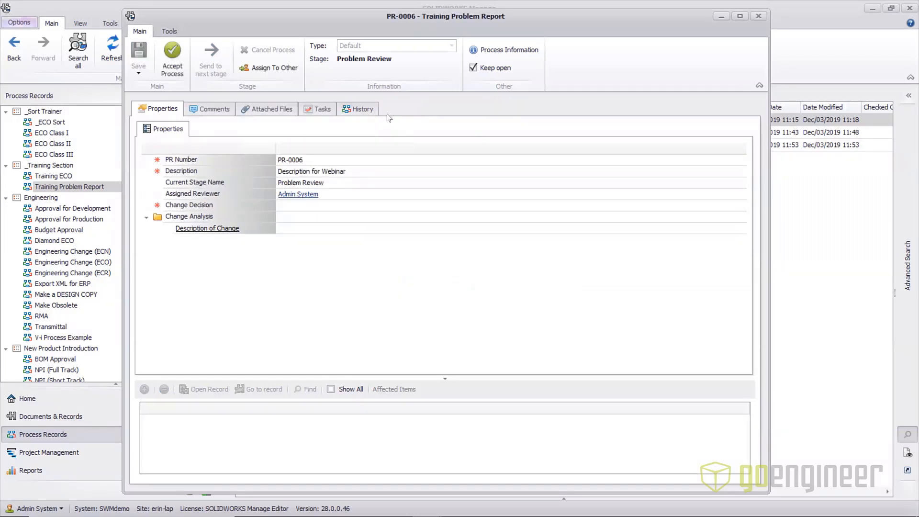
pyautogui.click(368, 110)
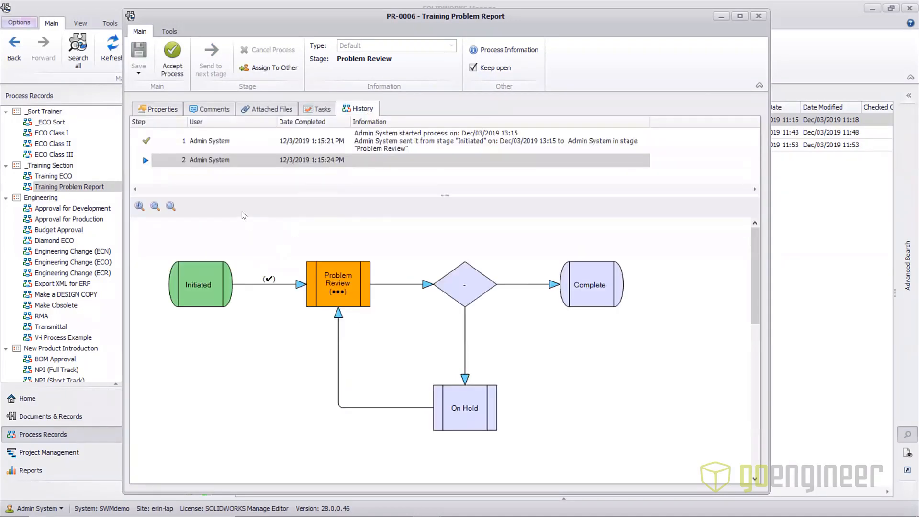
pyautogui.moveTo(445, 197); pyautogui.dragTo(445, 249)
pyautogui.click(191, 152)
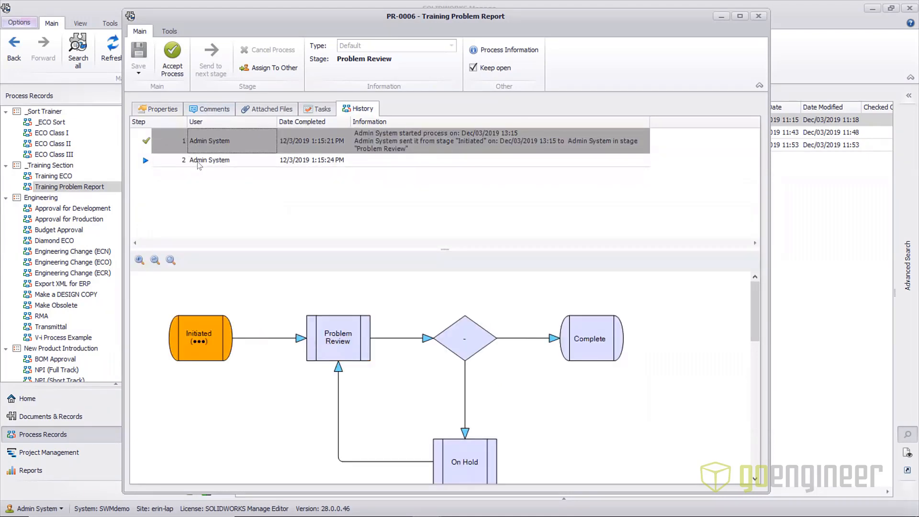
pyautogui.click(191, 166)
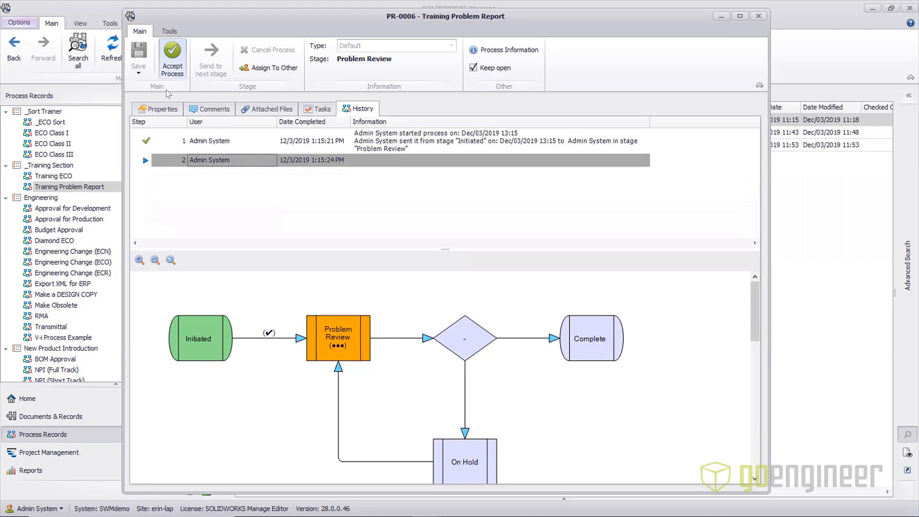
# Accept the problem report process and set its Change Decision to Approved (Send to ECO)
pyautogui.click(163, 110)
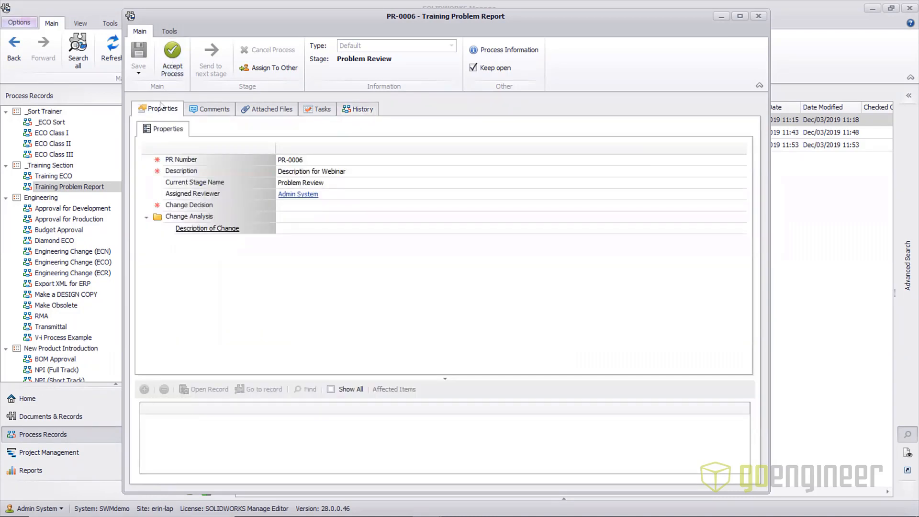
pyautogui.click(172, 71)
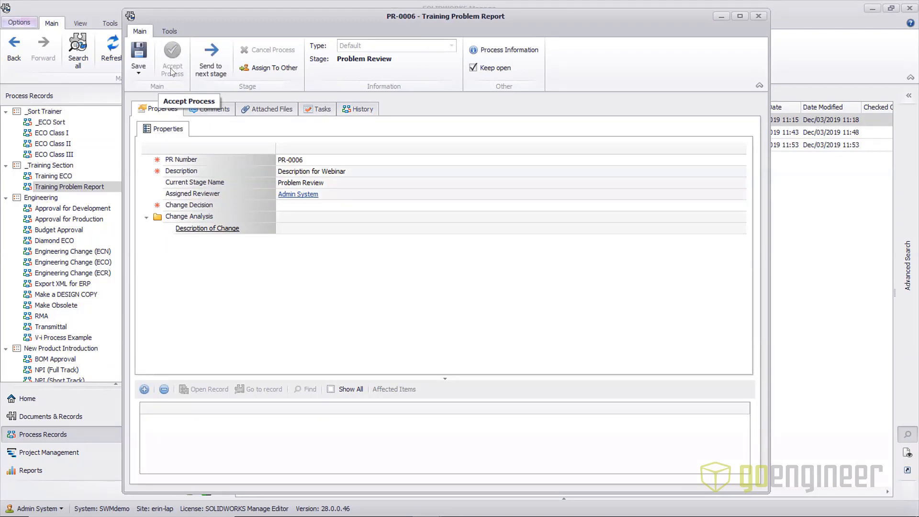
pyautogui.click(287, 205)
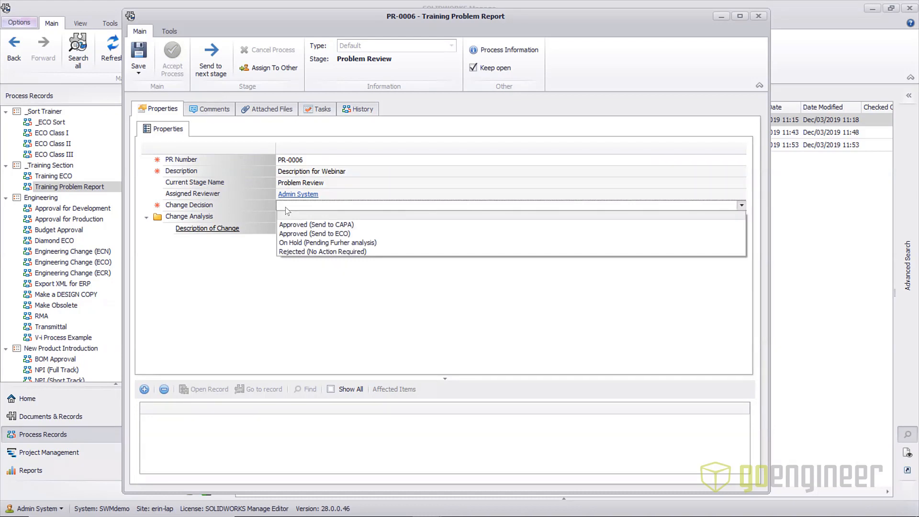
pyautogui.click(299, 234)
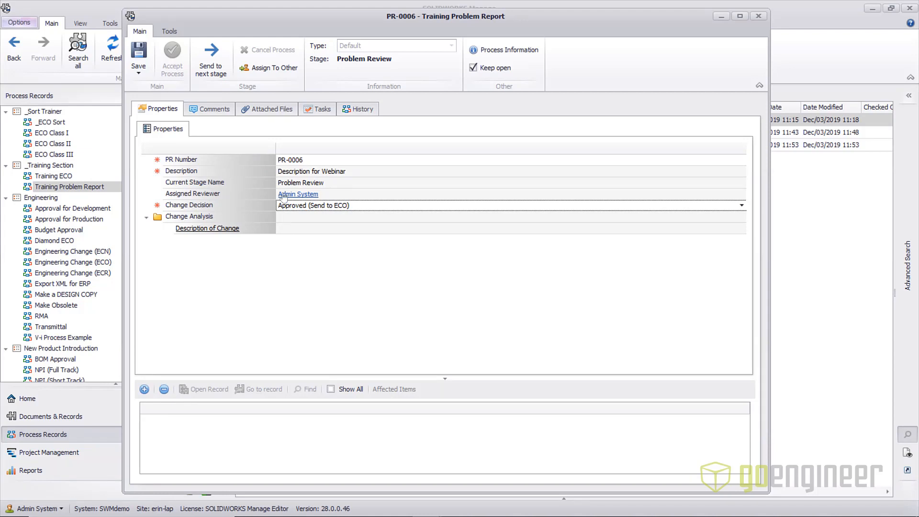
# Check the report's history, then send it to the next stage, confirming closure of the report and initiation of an ECO
pyautogui.click(357, 109)
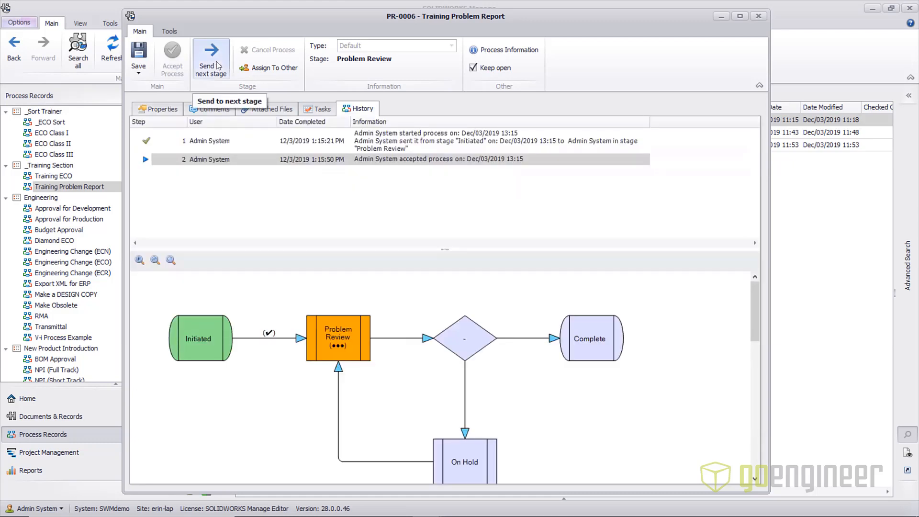
pyautogui.click(218, 65)
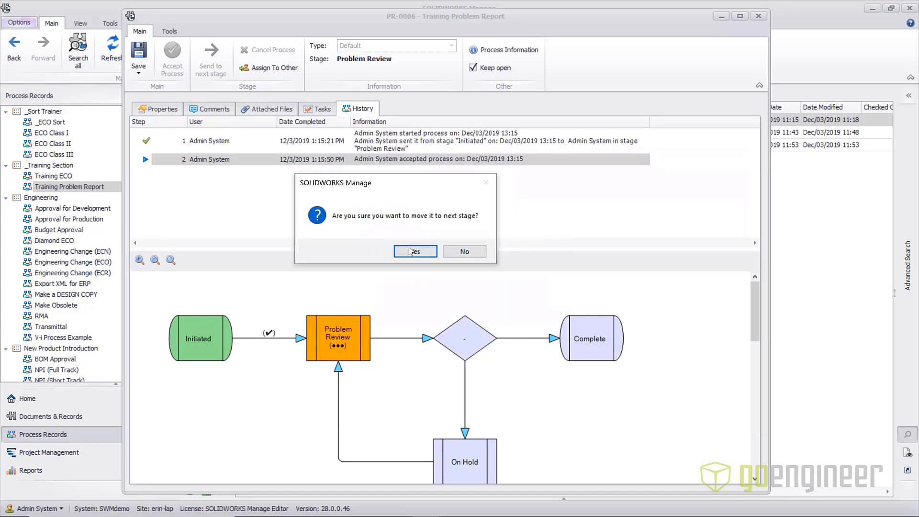
pyautogui.press('Return')
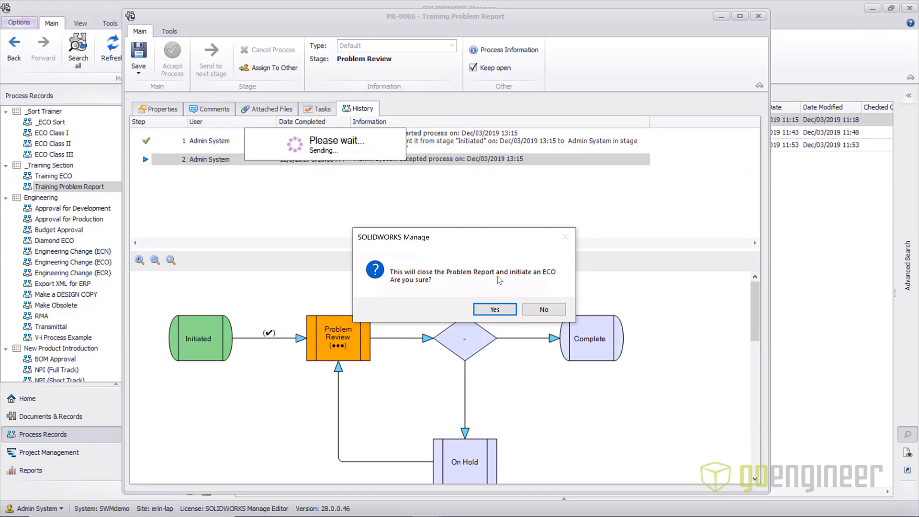
pyautogui.click(499, 312)
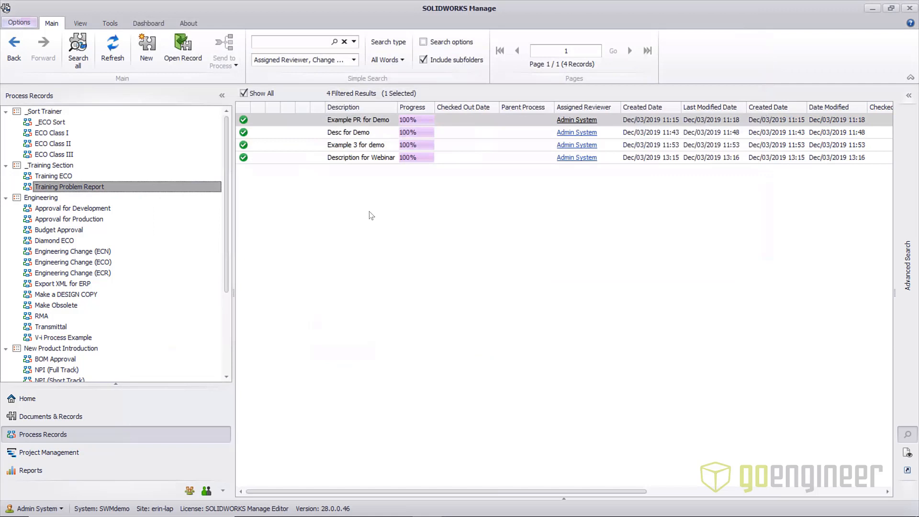
# Select the "Description for Webinar" report and refresh the list of records that reference it as a field
pyautogui.click(357, 158)
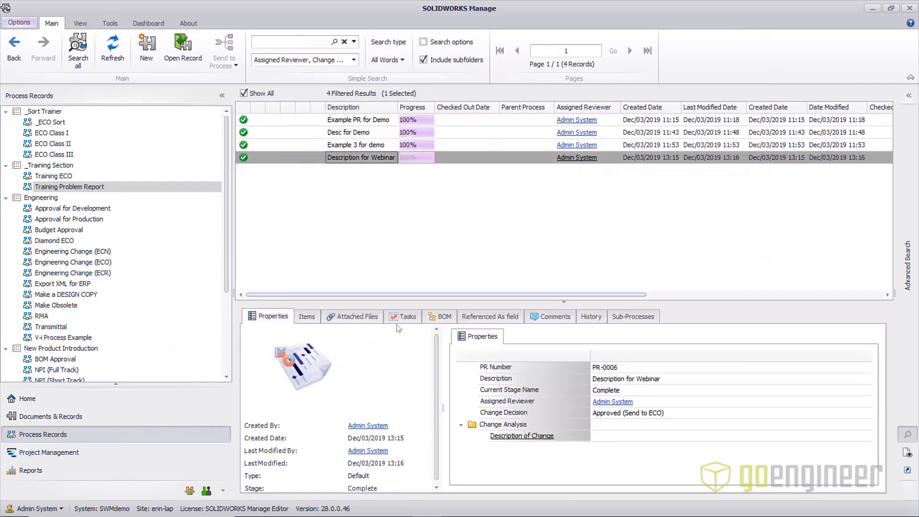
pyautogui.click(487, 316)
pyautogui.rightClick(388, 401)
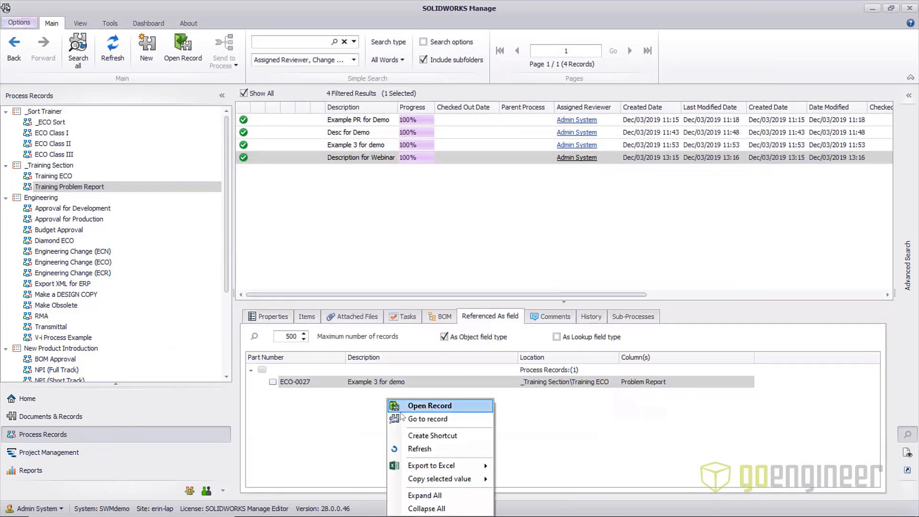
pyautogui.click(410, 449)
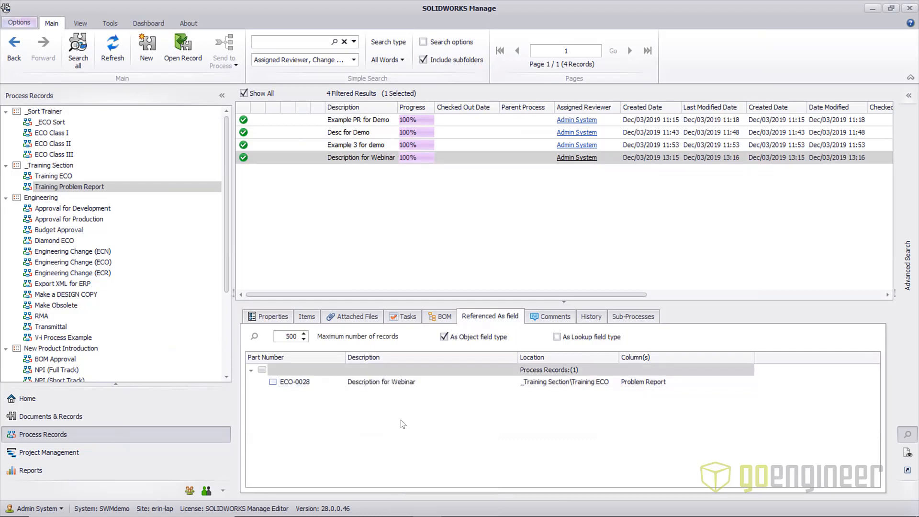
# Open the referenced ECO-0028 record to review its properties, then close it
pyautogui.click(379, 383)
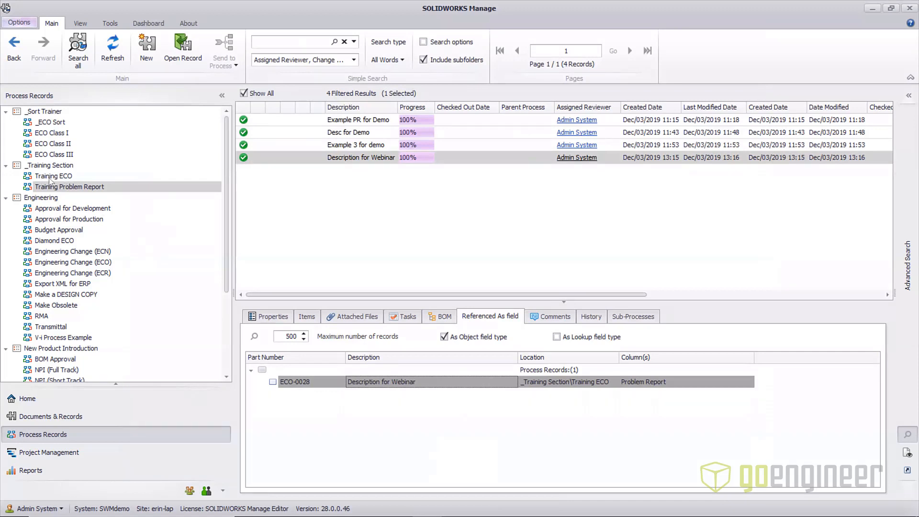
pyautogui.rightClick(302, 388)
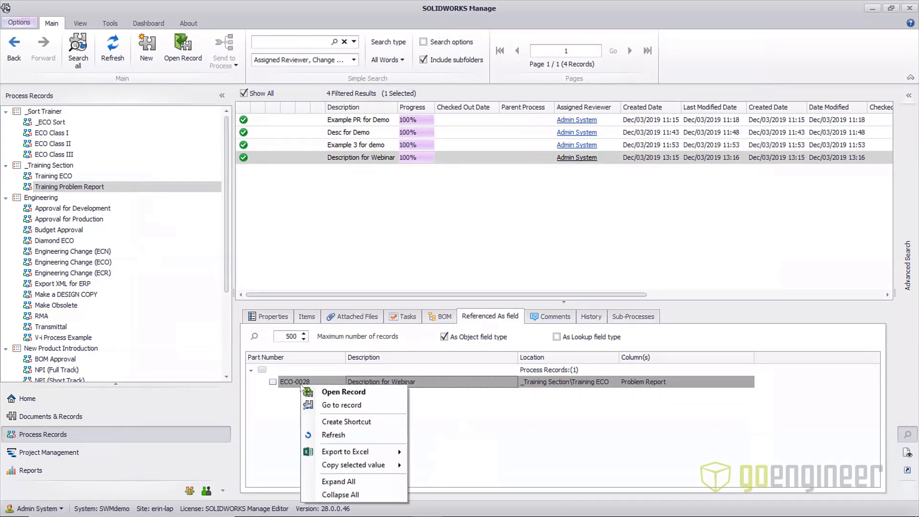
pyautogui.click(337, 397)
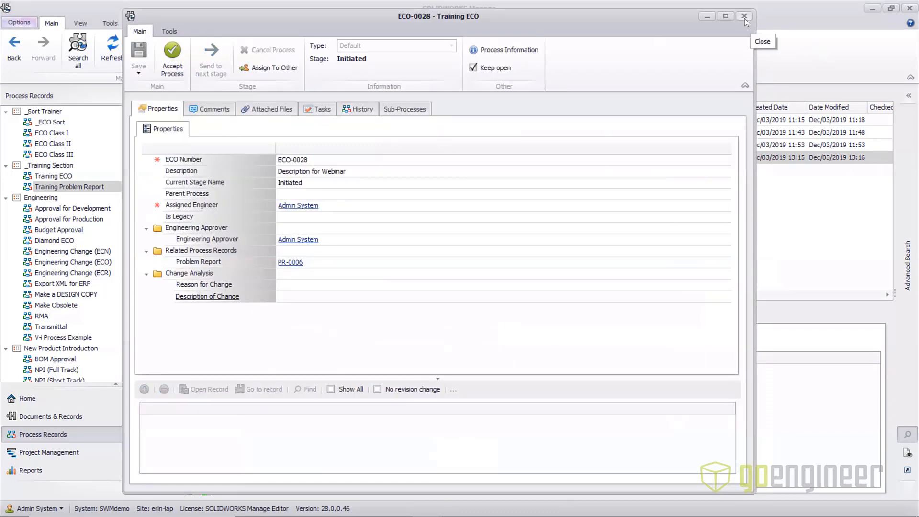
pyautogui.click(745, 18)
# Go to the referenced ECO-0028 record in the Training ECO process and view its affected items
pyautogui.rightClick(296, 391)
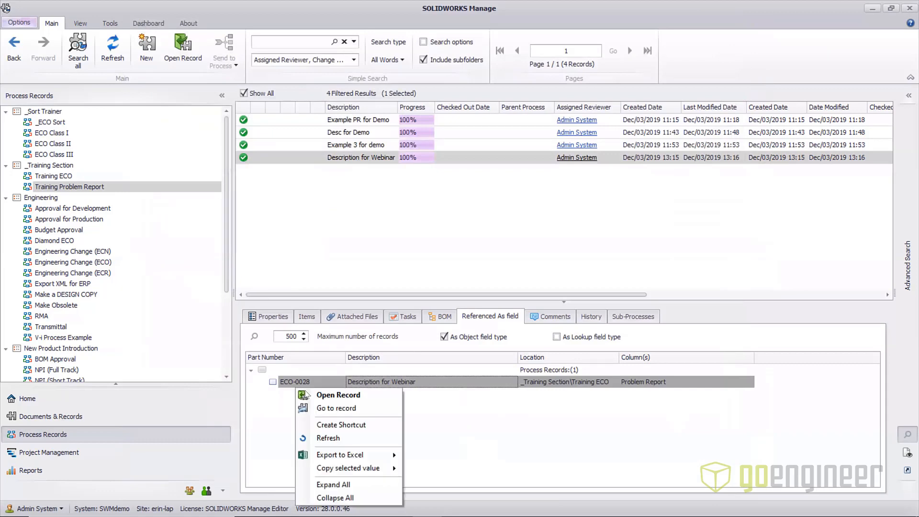
pyautogui.click(319, 409)
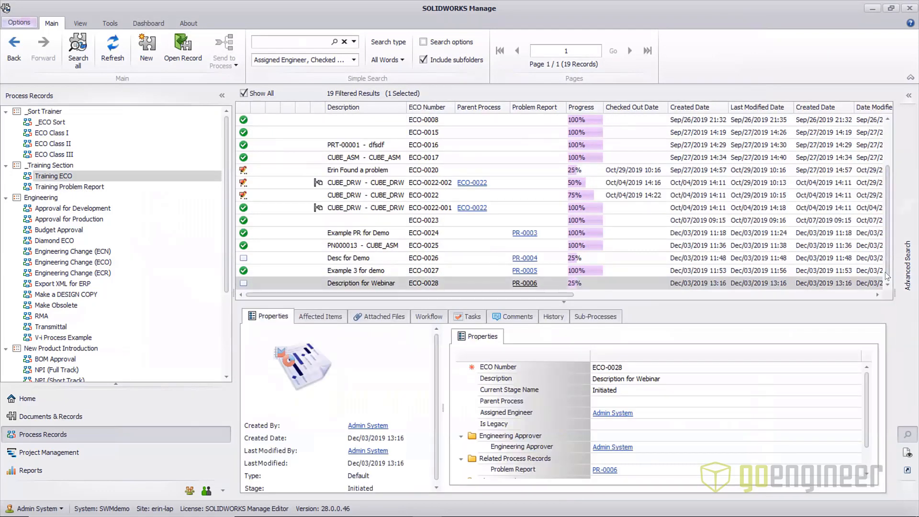
pyautogui.click(322, 316)
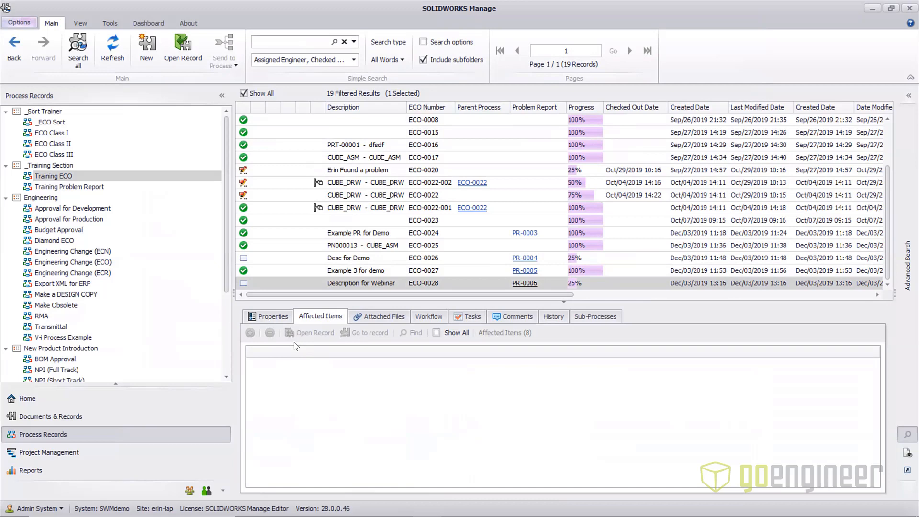
# Open the "Description for Webinar" ECO record and accept its process
pyautogui.click(337, 285)
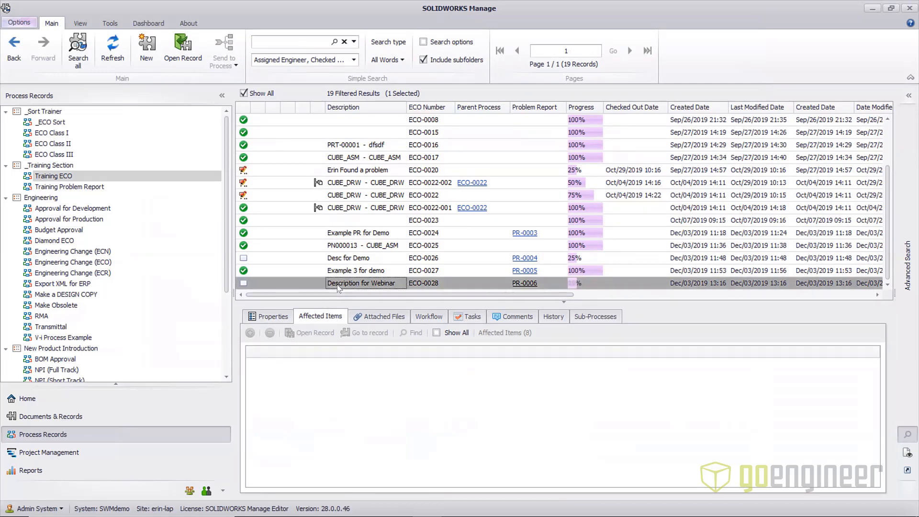
pyautogui.doubleClick(337, 286)
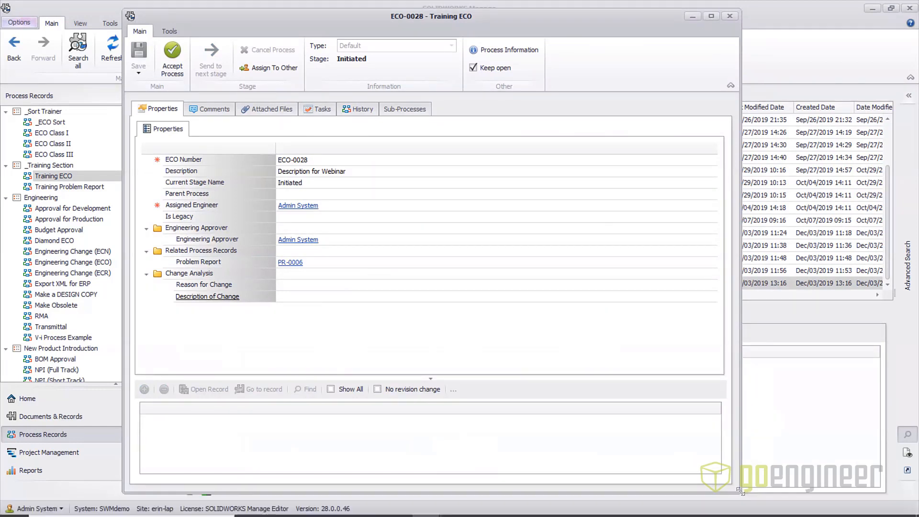
pyautogui.moveTo(765, 499); pyautogui.dragTo(766, 503)
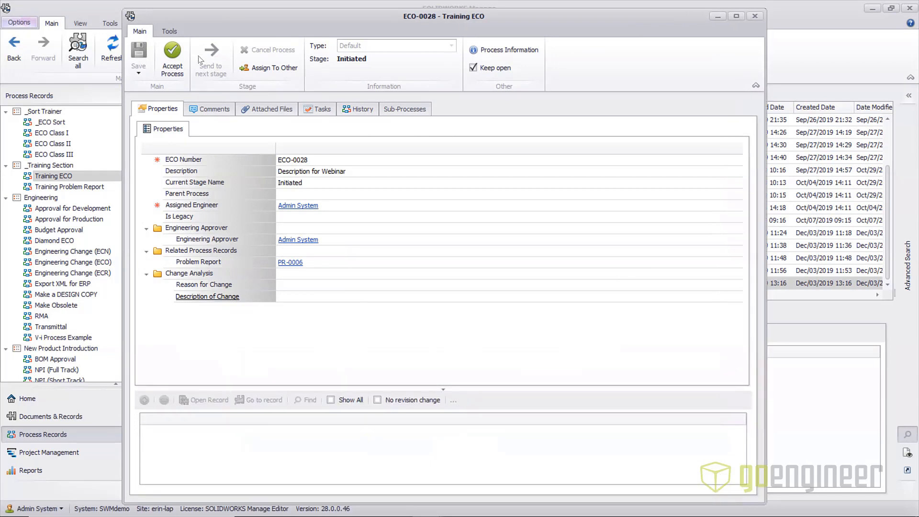
pyautogui.click(175, 63)
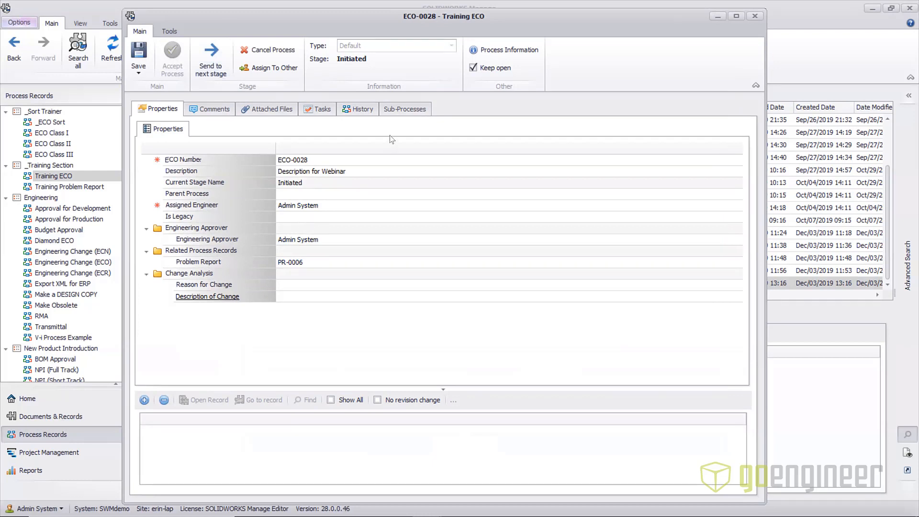
# Review the ECO's history and workflow diagram, and return to its properties
pyautogui.click(355, 111)
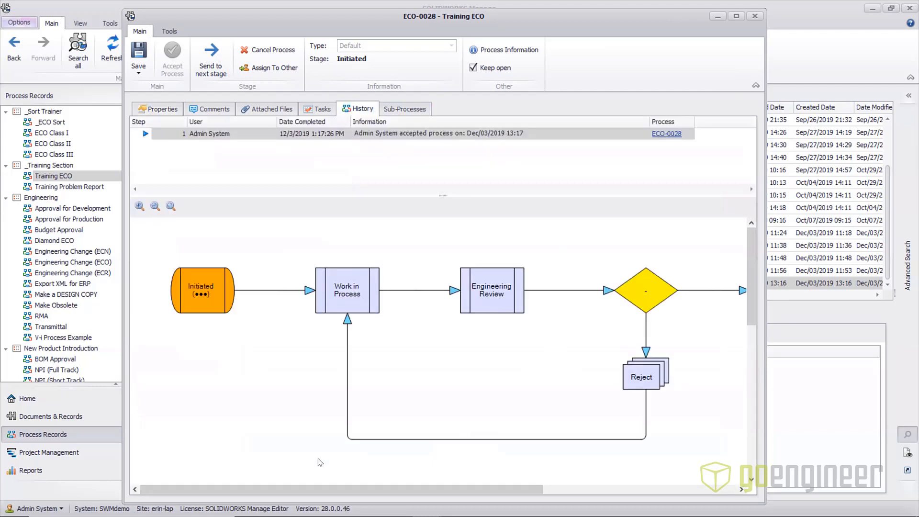
pyautogui.moveTo(319, 487); pyautogui.dragTo(165, 477)
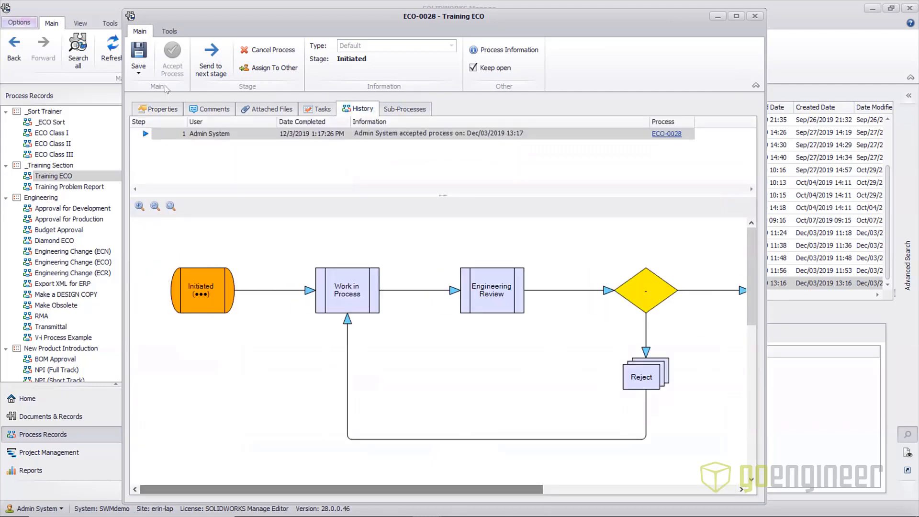
pyautogui.click(178, 111)
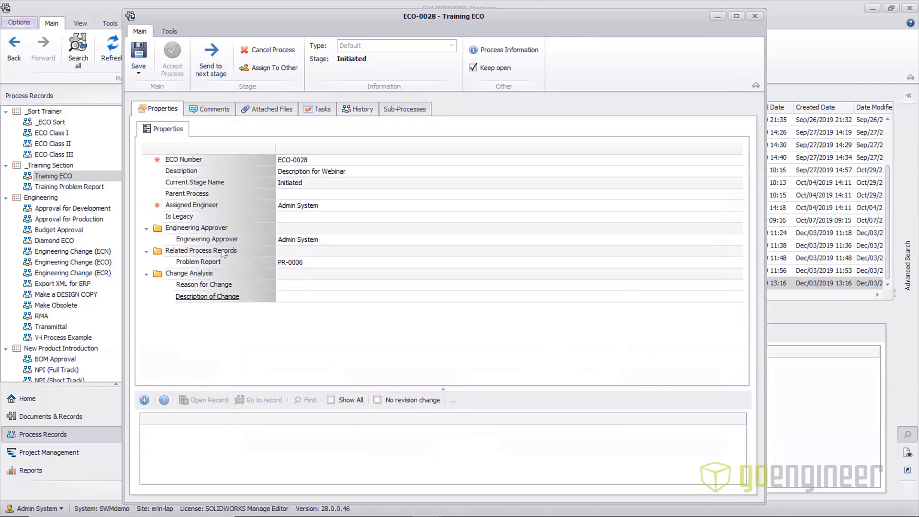
# Start adding affected items to the ECO and browse to the PDMVault Projects folder in a maximized selection window
pyautogui.click(145, 402)
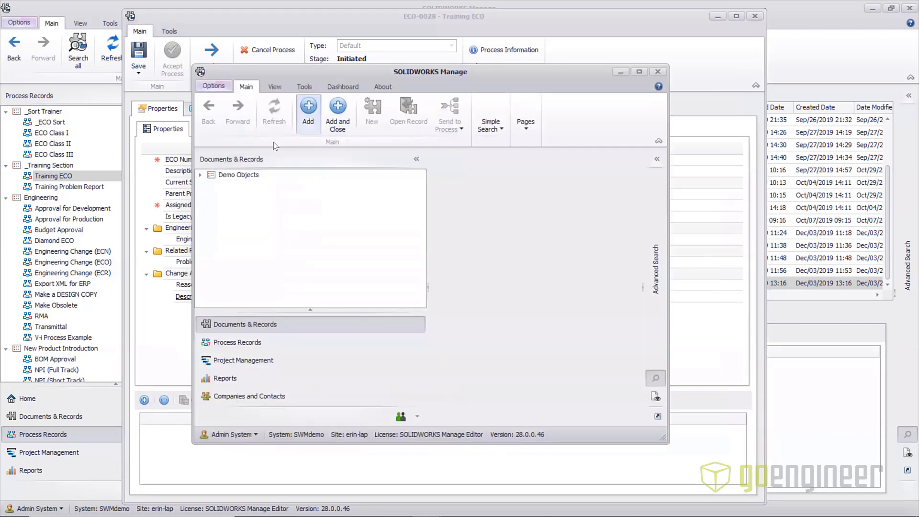
pyautogui.click(200, 175)
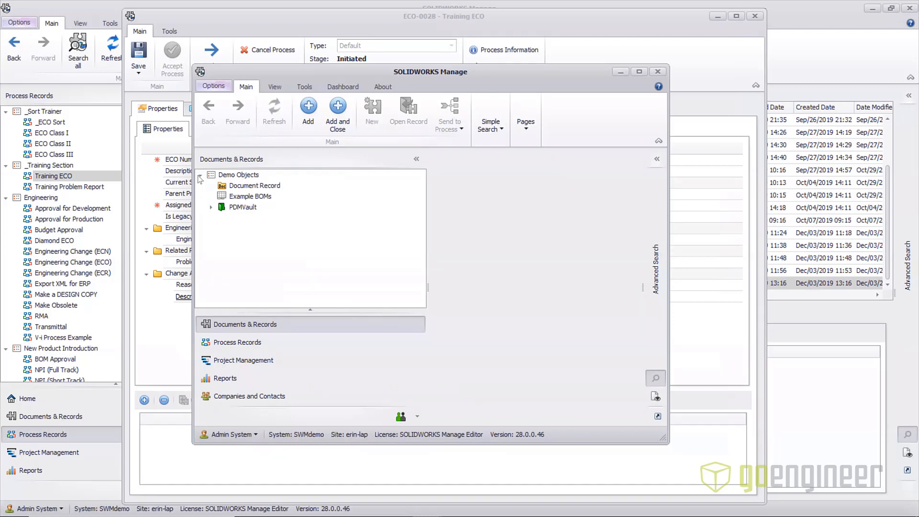
pyautogui.click(210, 208)
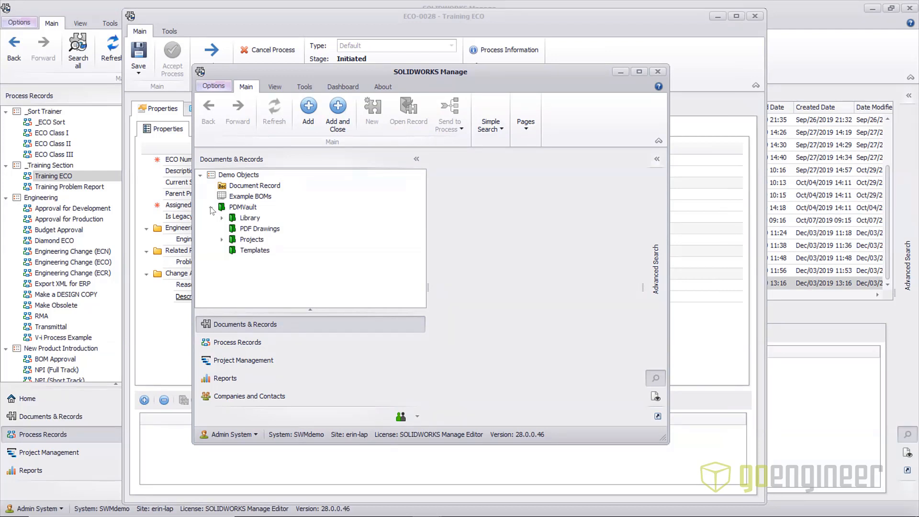
pyautogui.click(233, 240)
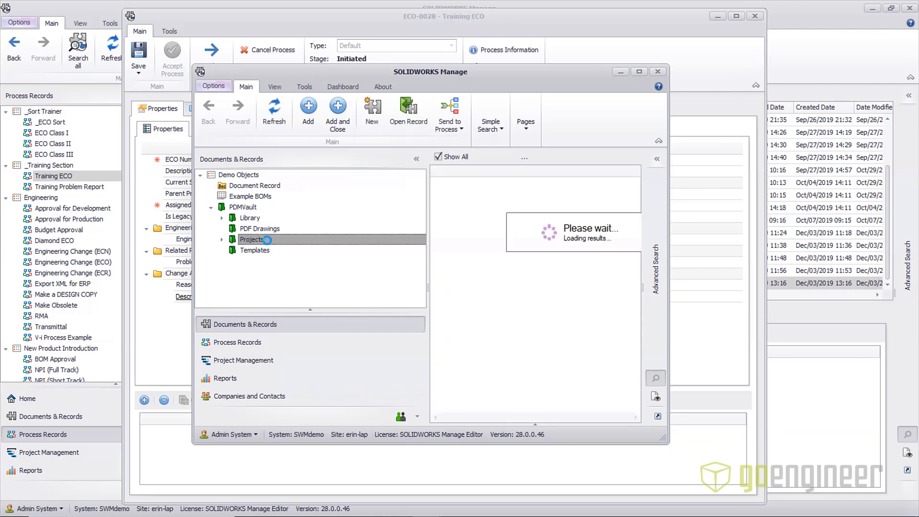
pyautogui.click(638, 73)
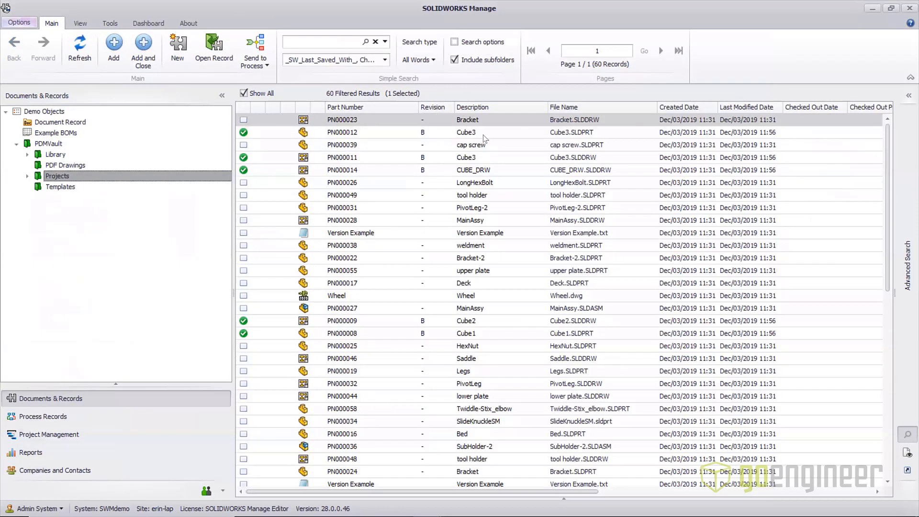
# Show the auto filter row and filter the Projects files by the file name "cube"
pyautogui.rightClick(388, 110)
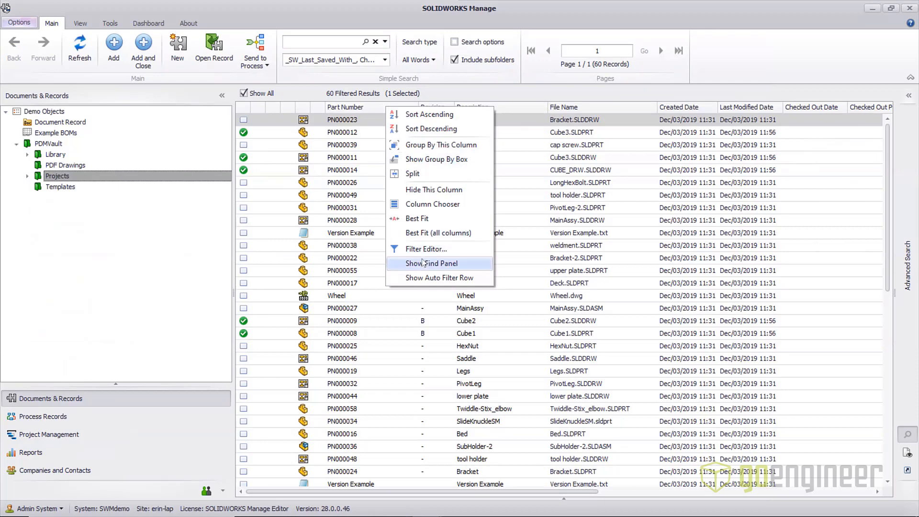
pyautogui.click(425, 277)
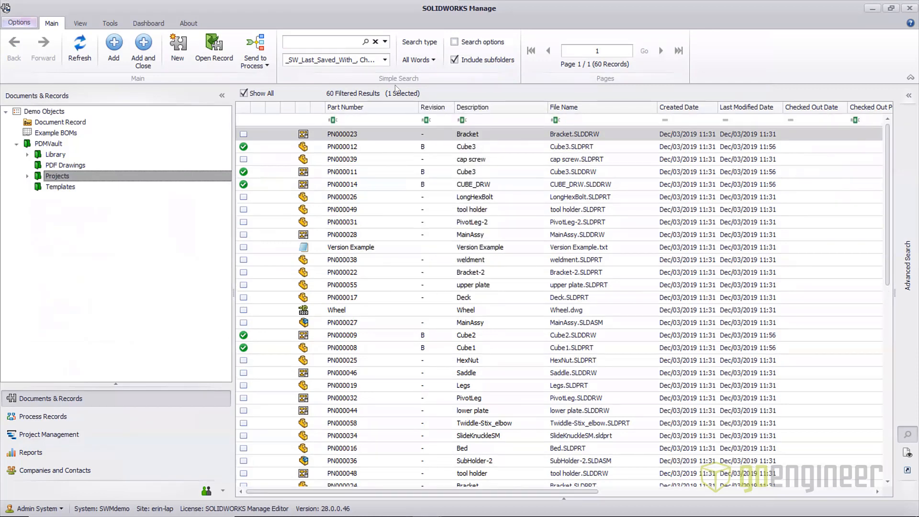
pyautogui.click(386, 121)
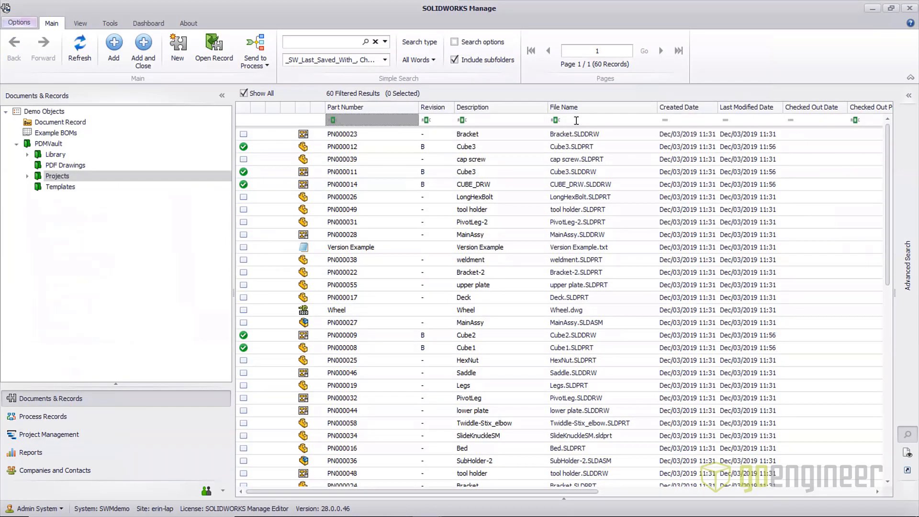
pyautogui.click(577, 121)
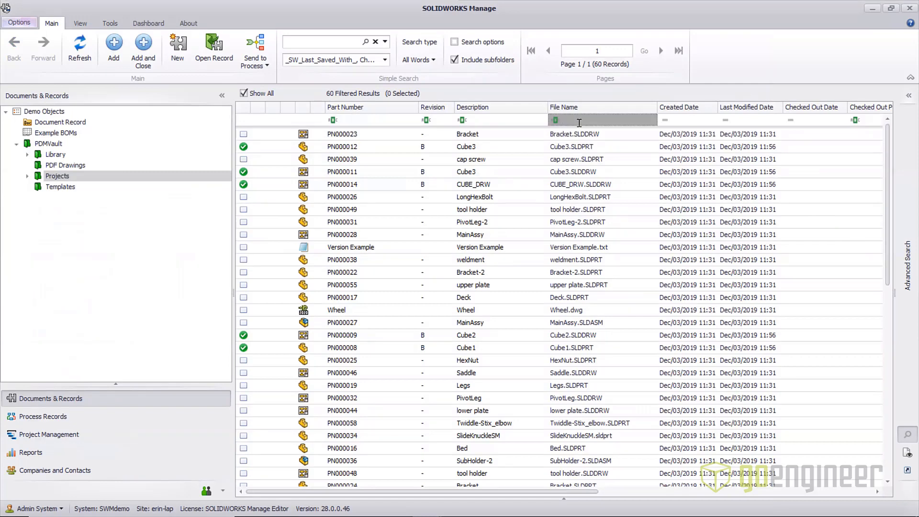
pyautogui.write('cube')
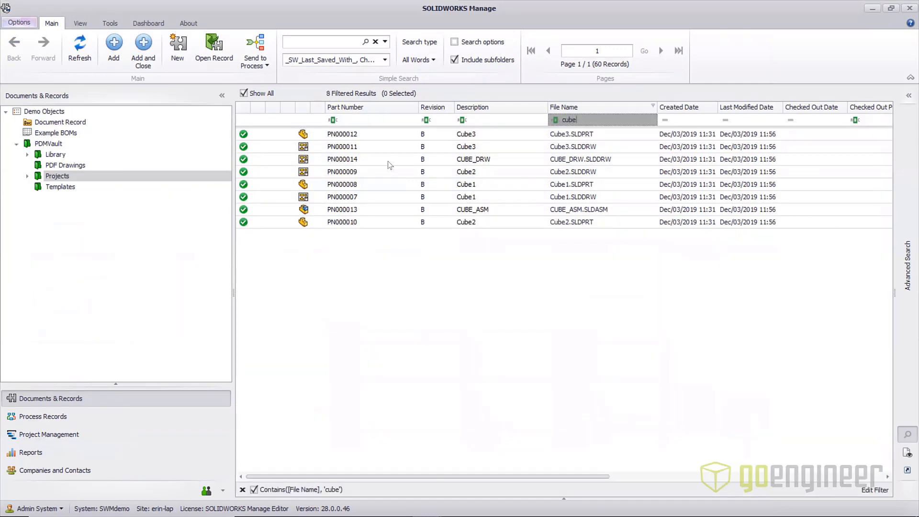
# Select all the filtered cube files, from PN000012 through PN000010, and add them to the ECO, closing the selection window
pyautogui.click(355, 137)
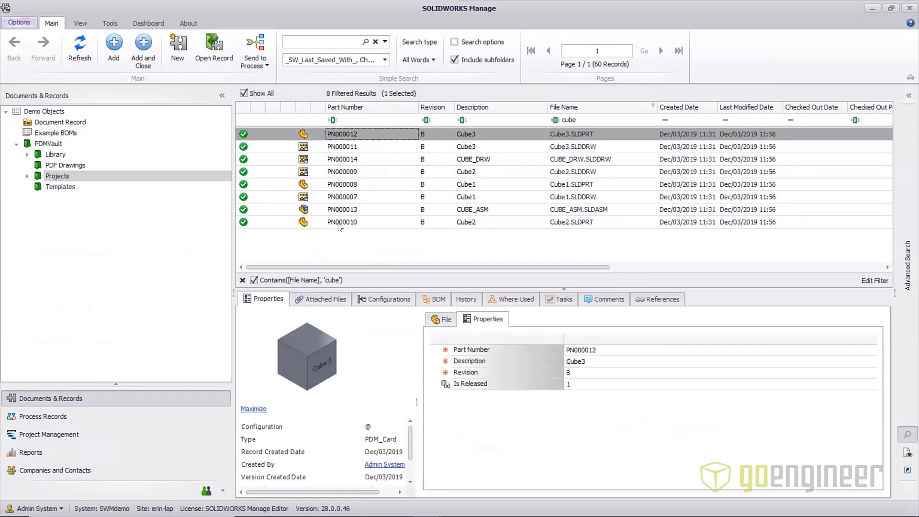
pyautogui.keyDown('shift'); pyautogui.click(344, 221); pyautogui.keyUp('shift')
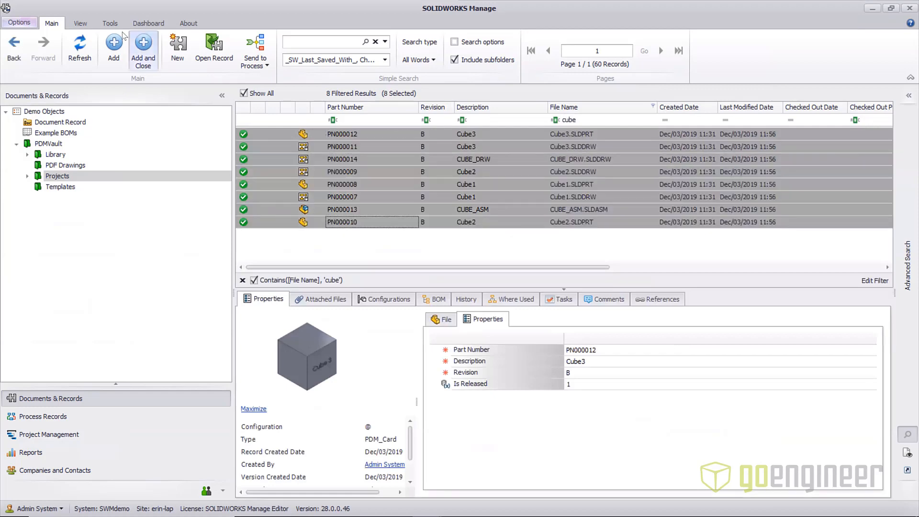
pyautogui.click(141, 50)
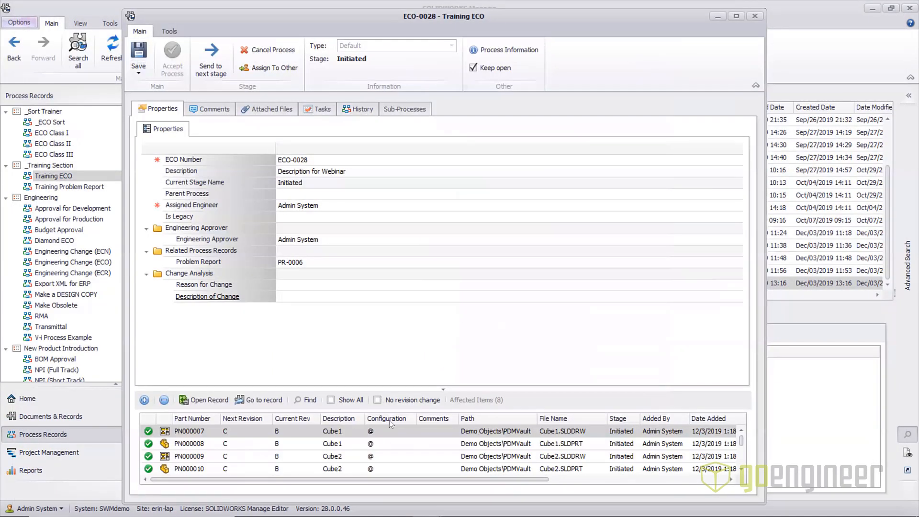
# Enlarge the affected items list, save the ECO, and close its record
pyautogui.moveTo(414, 391); pyautogui.dragTo(414, 349)
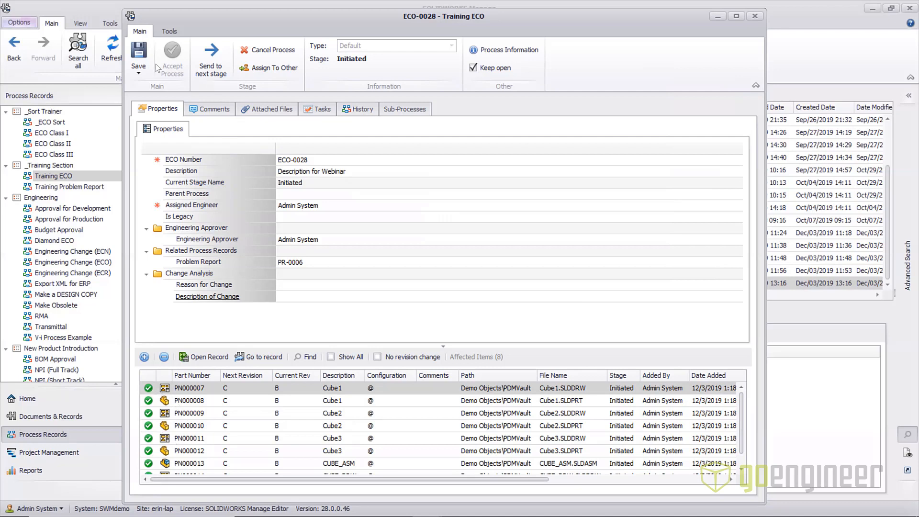
pyautogui.click(137, 57)
pyautogui.click(755, 17)
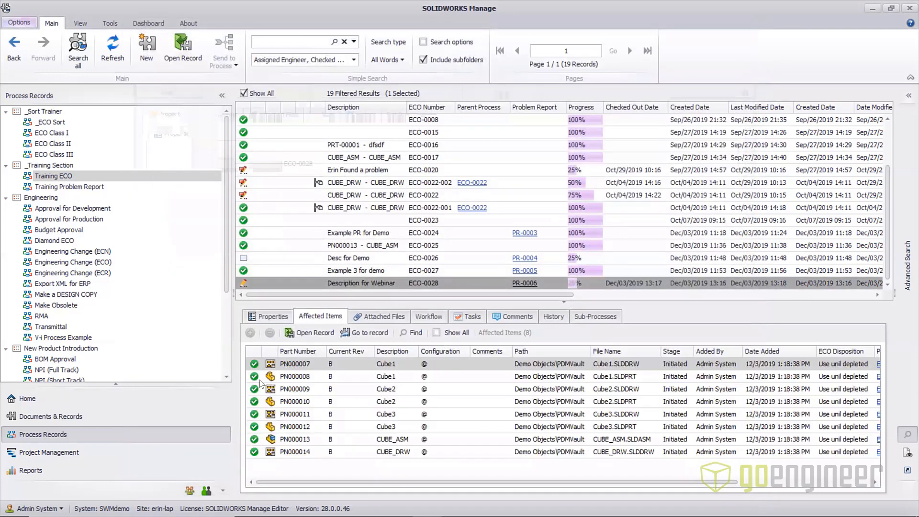
# Go to the affected Cube1.SLDPRT record, and from its where-used processes go to ECO-0028
pyautogui.rightClick(259, 381)
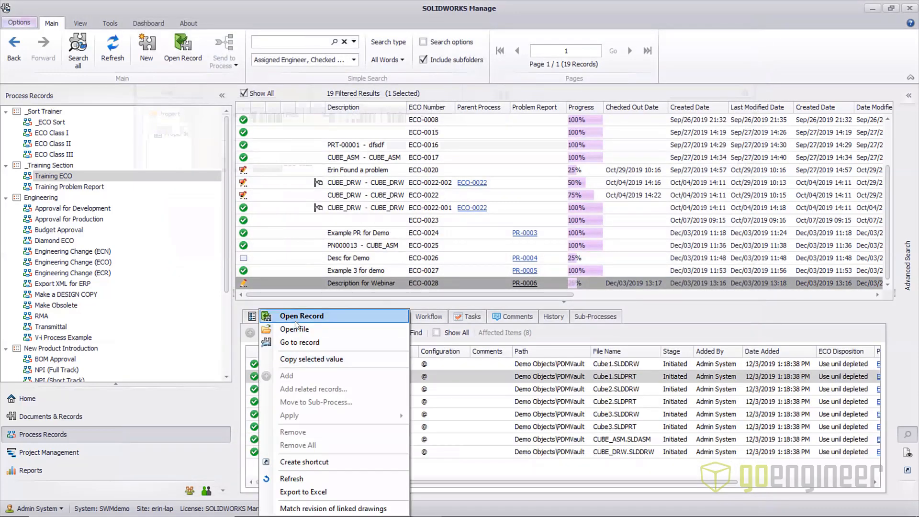
pyautogui.click(298, 343)
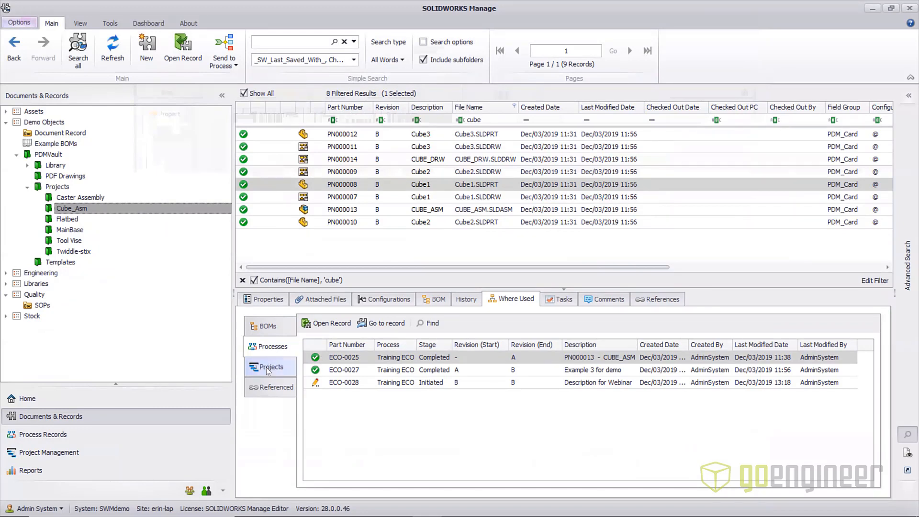
pyautogui.click(349, 385)
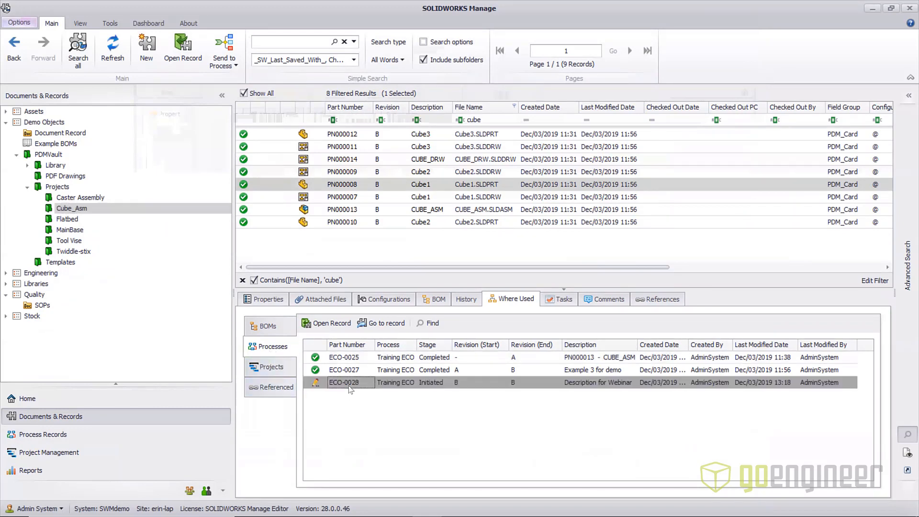
pyautogui.rightClick(351, 385)
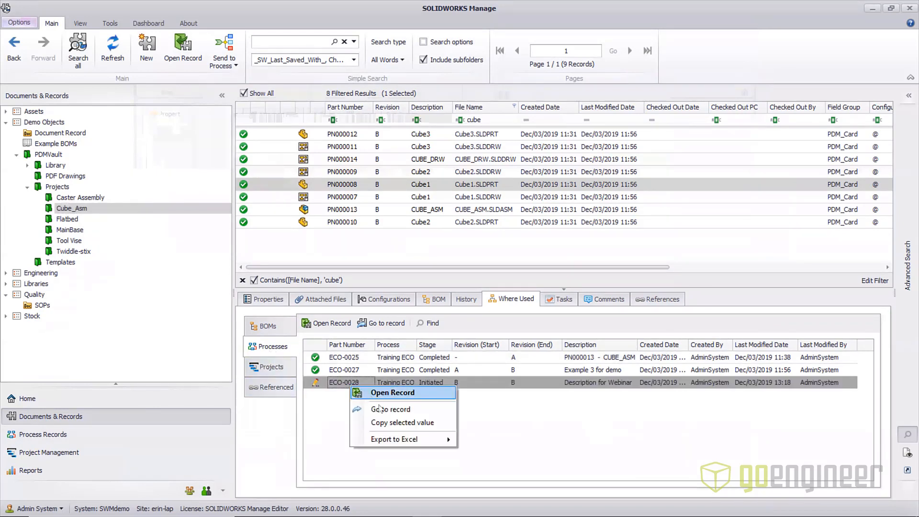
pyautogui.click(376, 411)
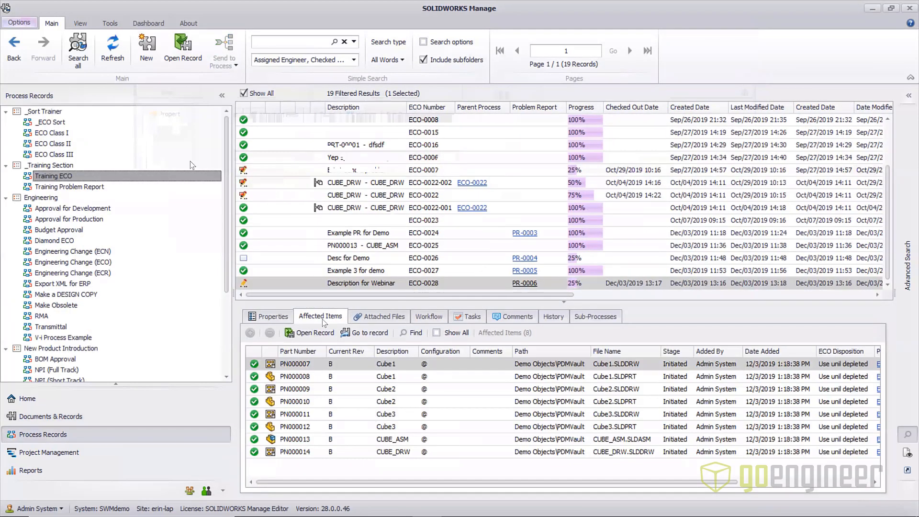
# Return to the Cube1 part's where-used processes and open ECO-0028 from there, adjusting the record window's position and size
pyautogui.click(15, 50)
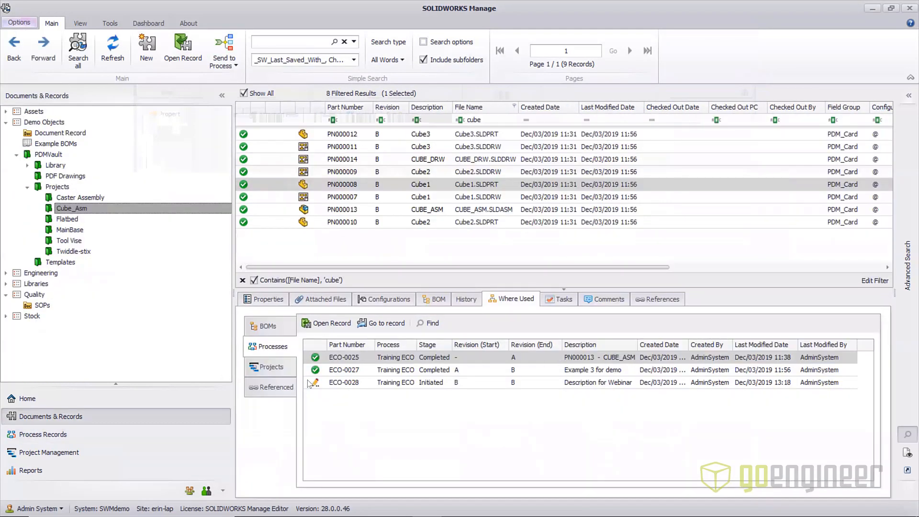
pyautogui.click(344, 384)
pyautogui.rightClick(345, 384)
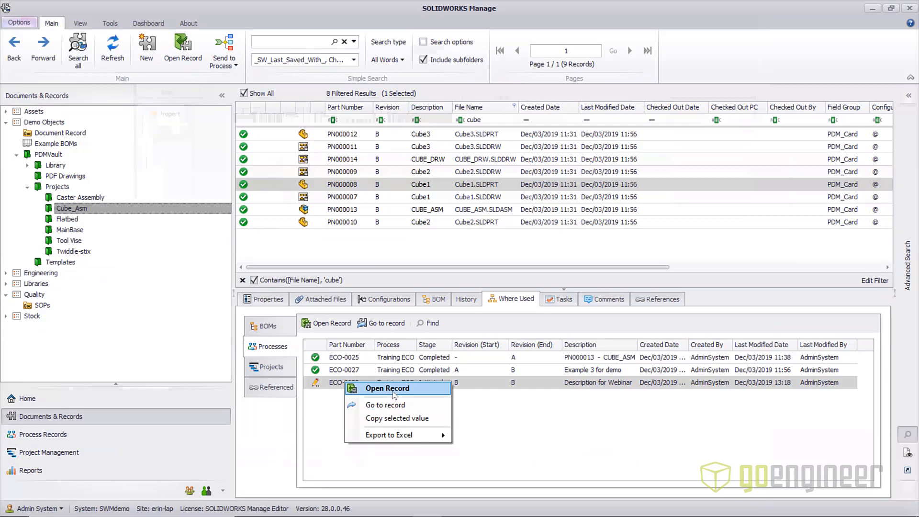
pyautogui.click(393, 392)
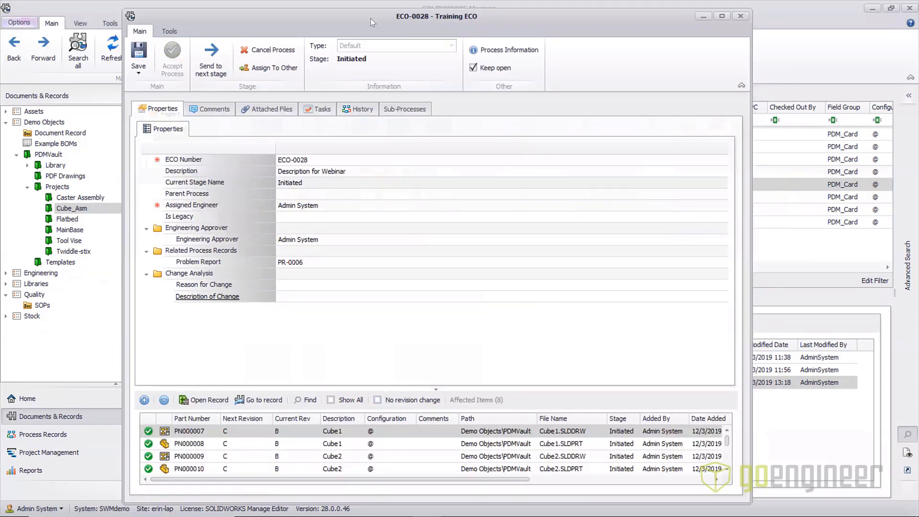
pyautogui.moveTo(360, 10)
pyautogui.mouseDown()
pyautogui.moveTo(352, 25)
pyautogui.moveTo(358, 19)
pyautogui.mouseUp()
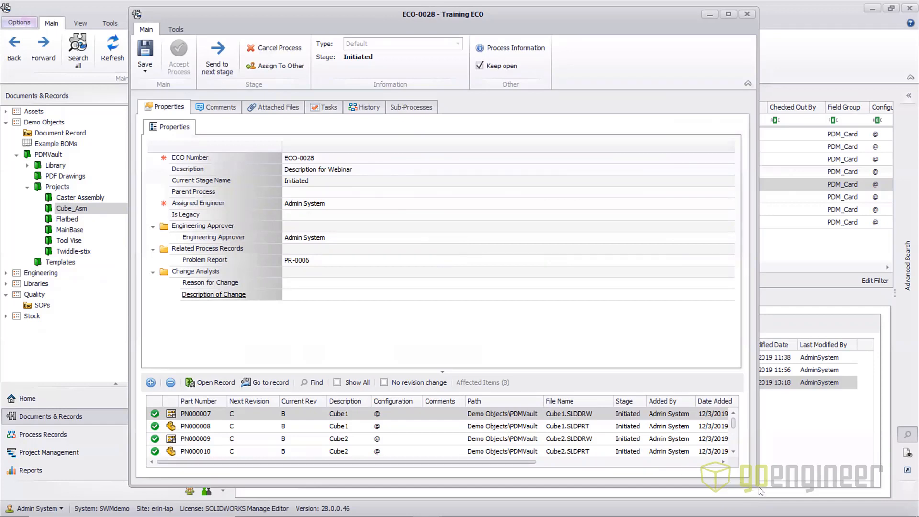
pyautogui.moveTo(752, 481); pyautogui.dragTo(754, 483)
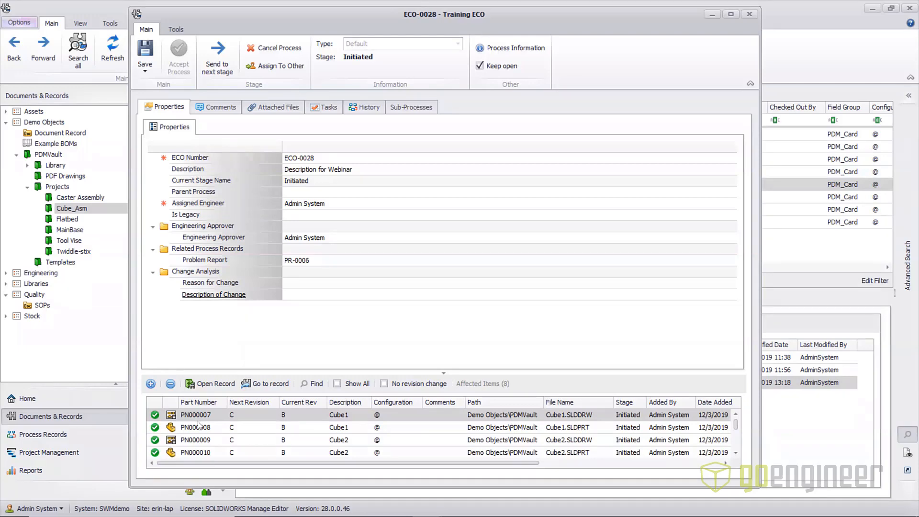
# Close the ECO-0028 record and show Cube1.SLDPRT in Windows Explorer, repositioning the Explorer window
pyautogui.click(743, 13)
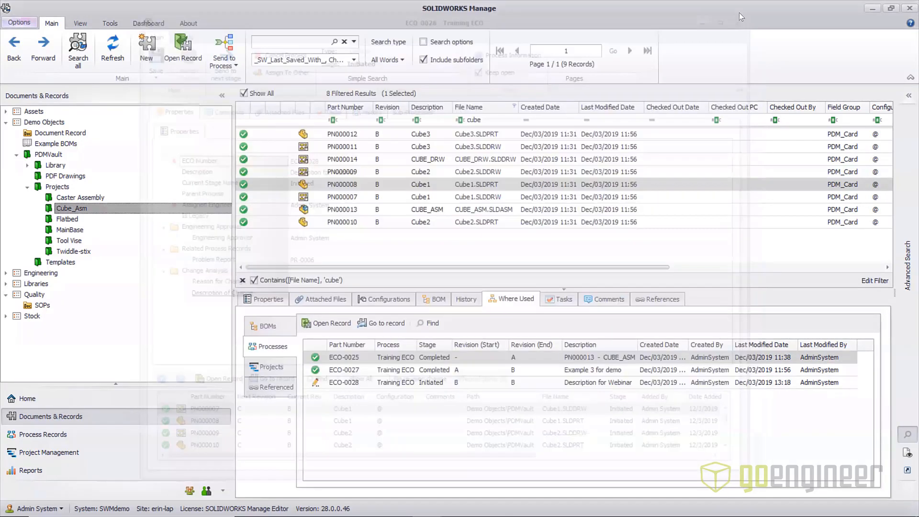
pyautogui.rightClick(300, 182)
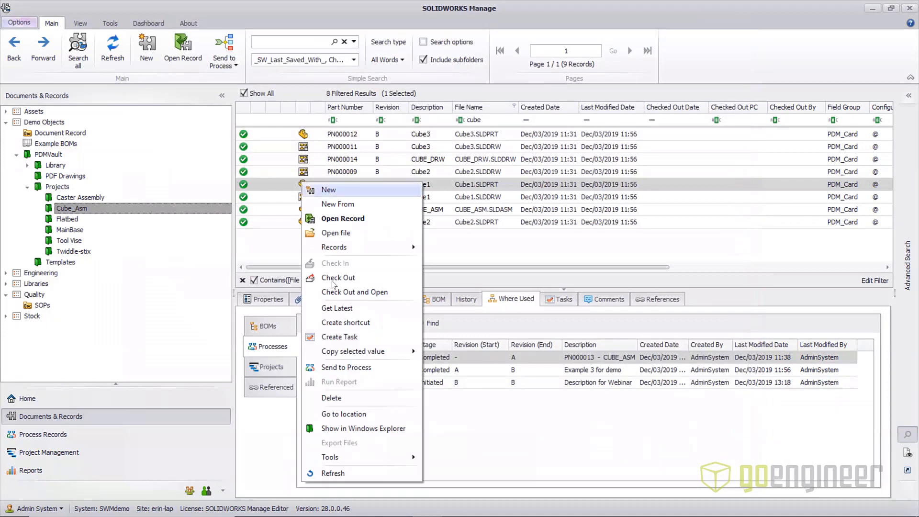
pyautogui.click(342, 429)
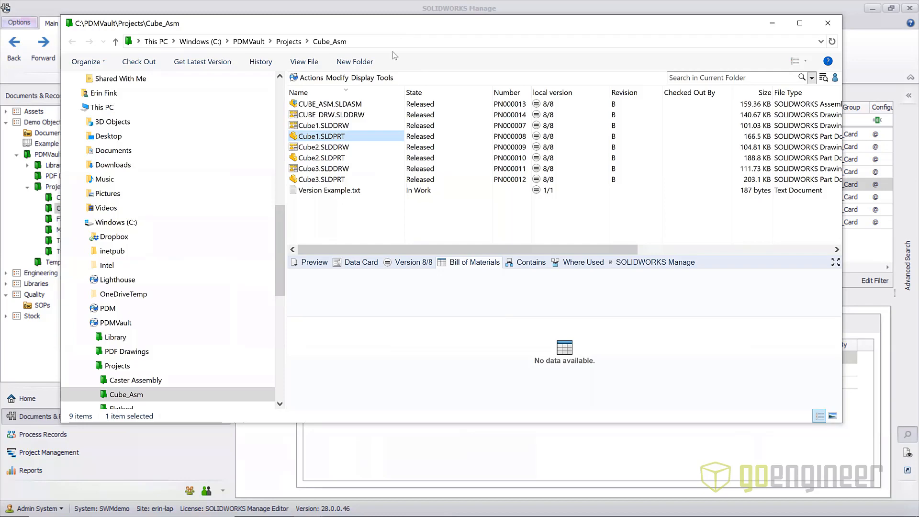
pyautogui.moveTo(400, 24); pyautogui.dragTo(393, 51)
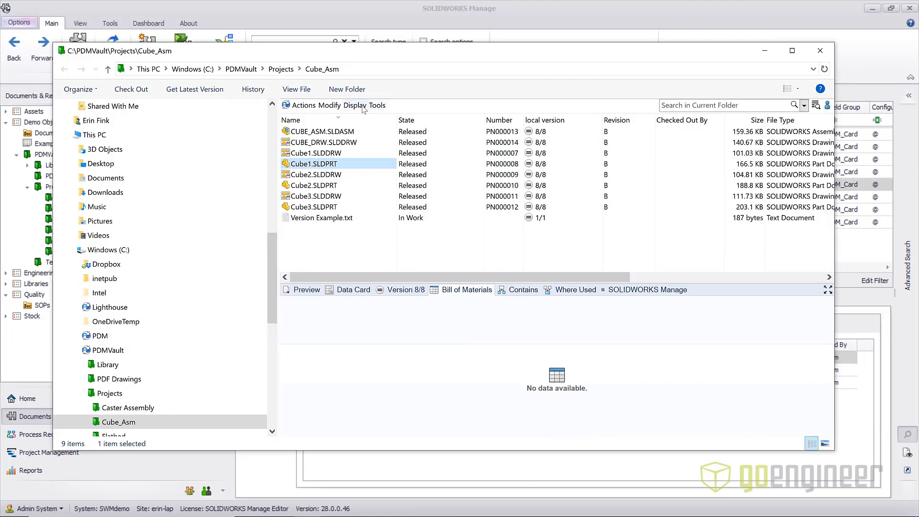
# Open PDM Administration from the vault folder, view PDMVault's Managed workflow enlarged, and close the administration tool
pyautogui.click(377, 105)
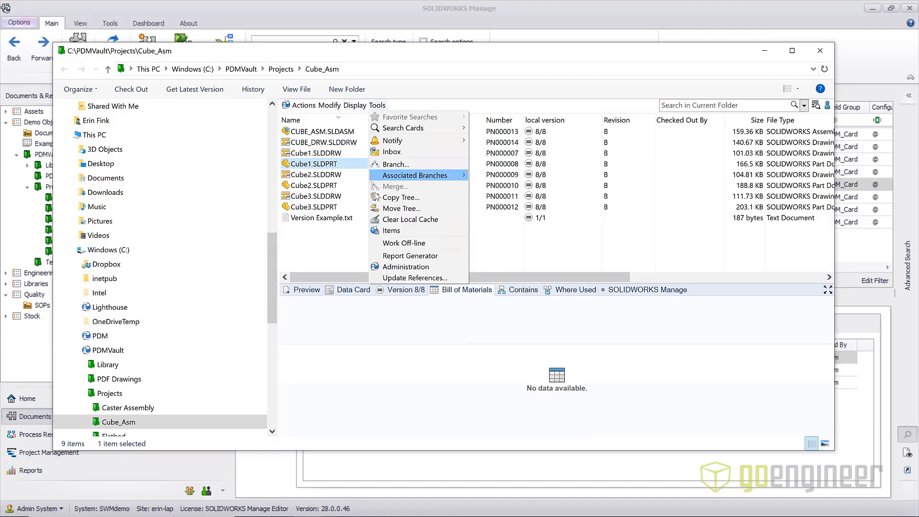
pyautogui.click(405, 267)
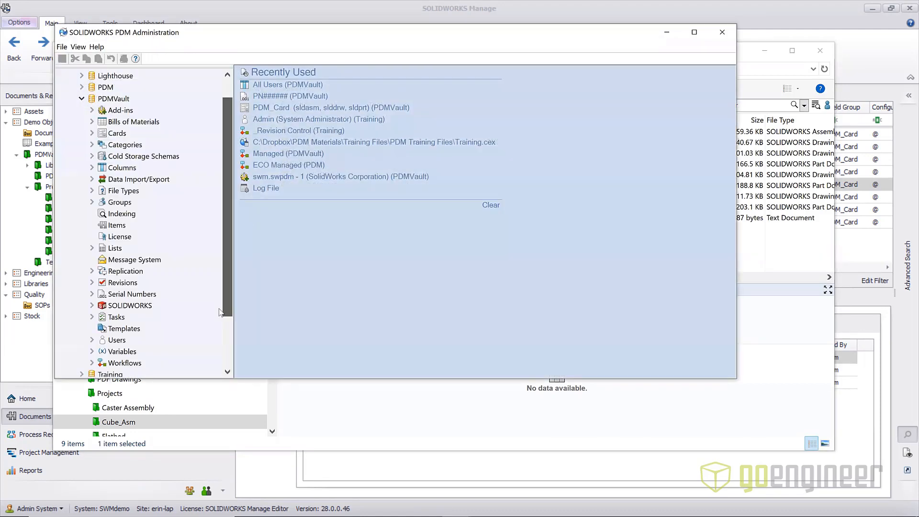
pyautogui.scroll(-2, 222, 248)
pyautogui.click(93, 294)
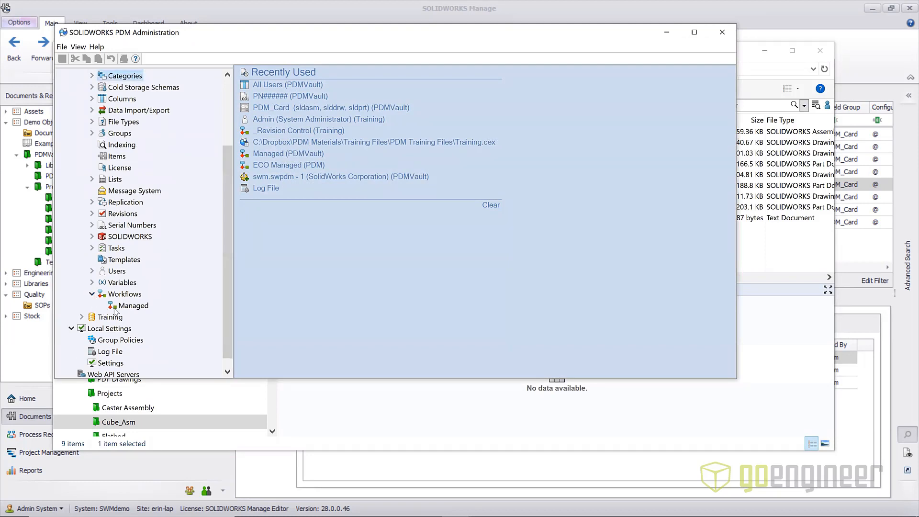
pyautogui.doubleClick(130, 305)
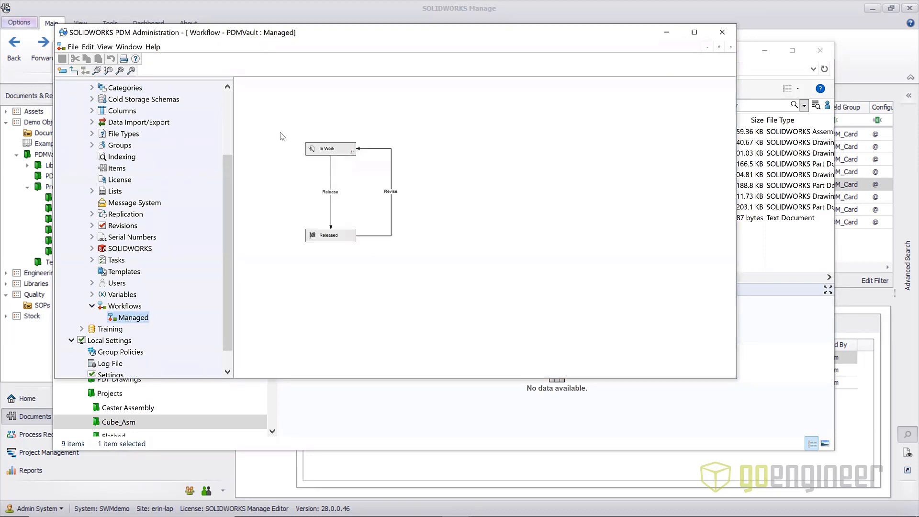
pyautogui.scroll(2, 275, 121)
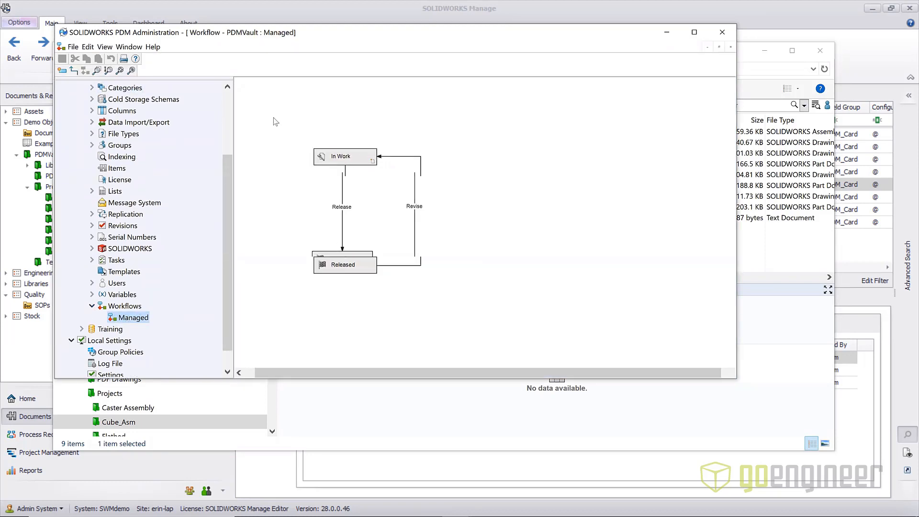
pyautogui.scroll(1, 275, 121)
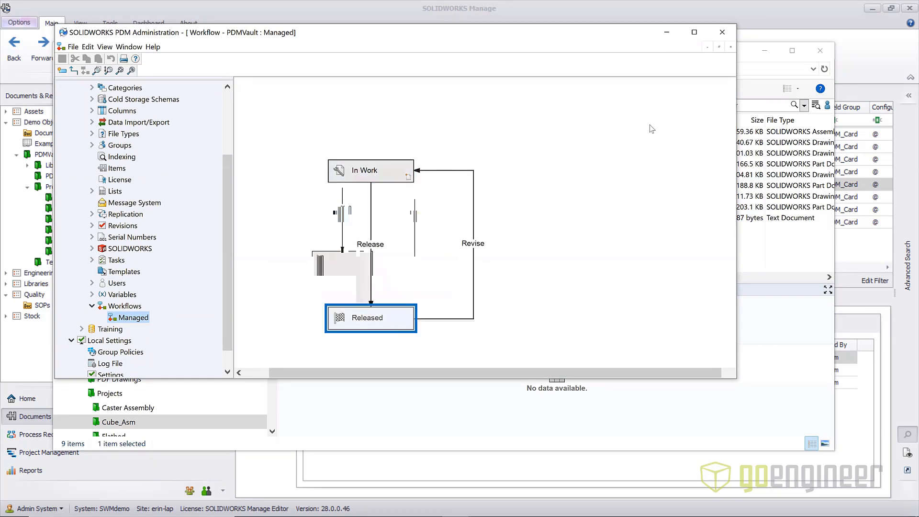
pyautogui.click(722, 32)
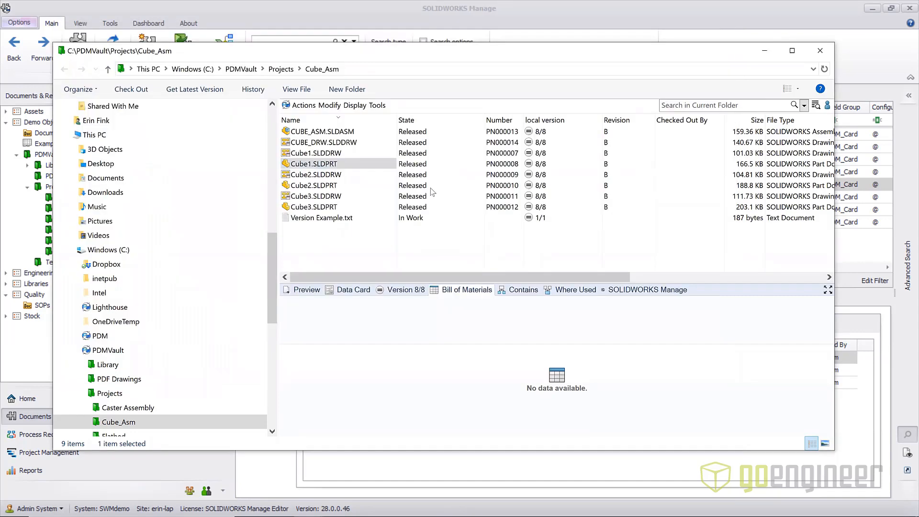
# Switch back to SOLIDWORKS Manage, open ECO-0028 from the Cube1 part's where-used processes, and display the full workflow diagram in its history
pyautogui.click(339, 473)
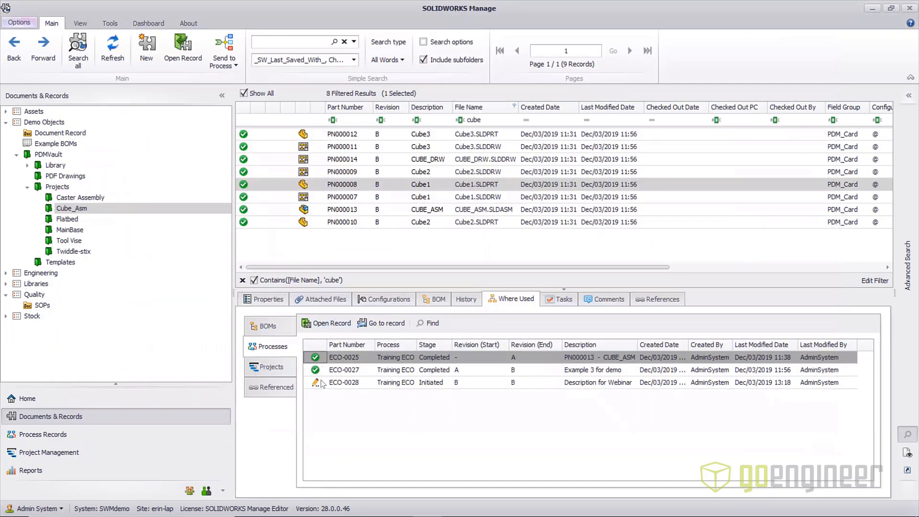
pyautogui.click(339, 386)
pyautogui.rightClick(340, 387)
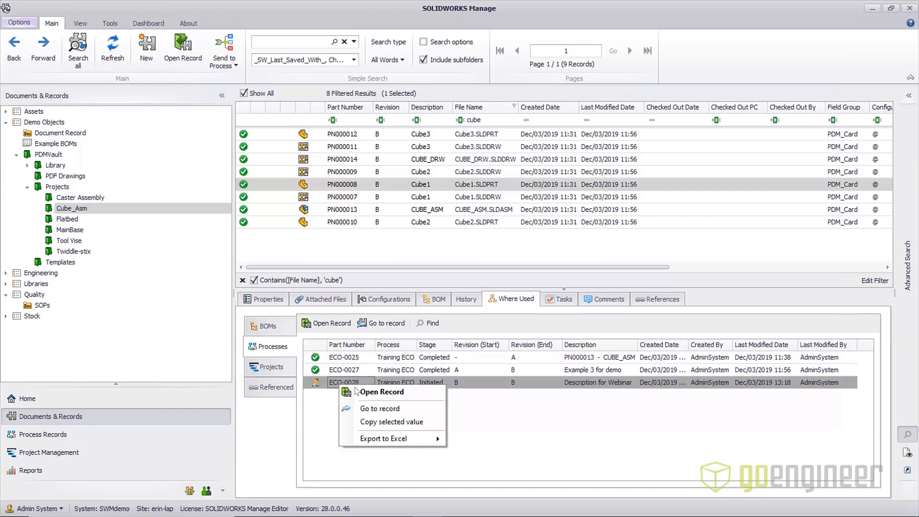
pyautogui.click(381, 397)
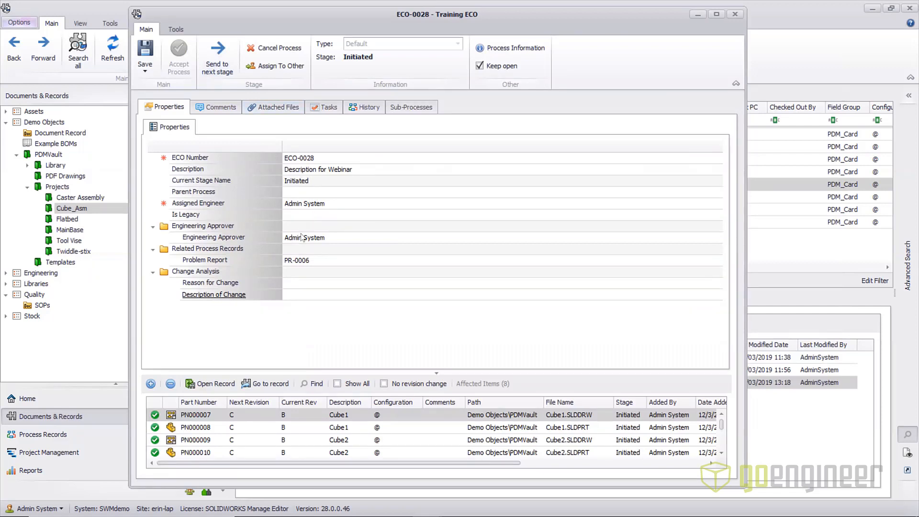
pyautogui.click(368, 108)
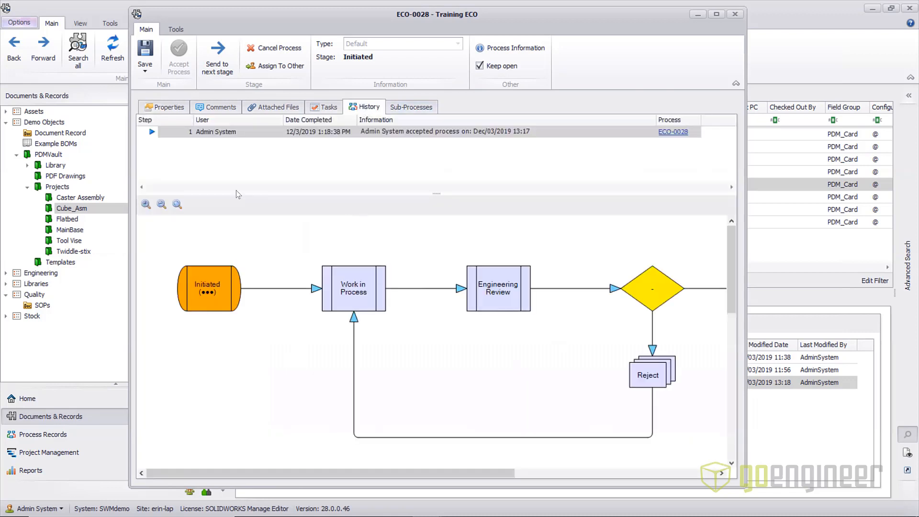
pyautogui.click(161, 204)
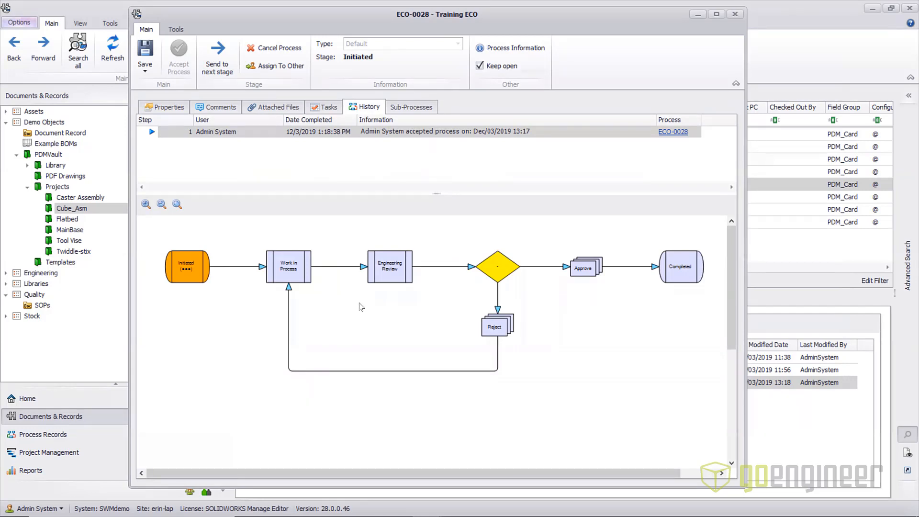
# Send ECO-0028 to the Work in Process stage, check its workflow history, and send it on to Engineering Review
pyautogui.click(217, 67)
pyautogui.click(477, 310)
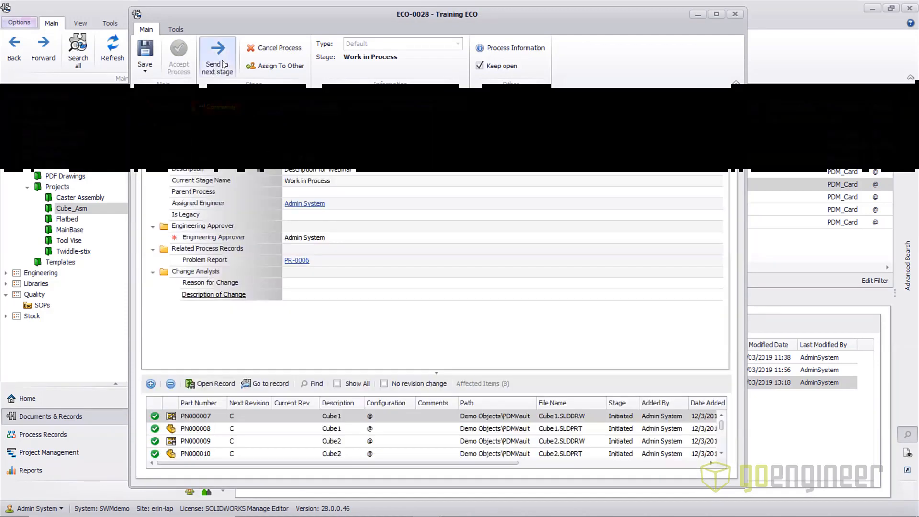
pyautogui.click(354, 109)
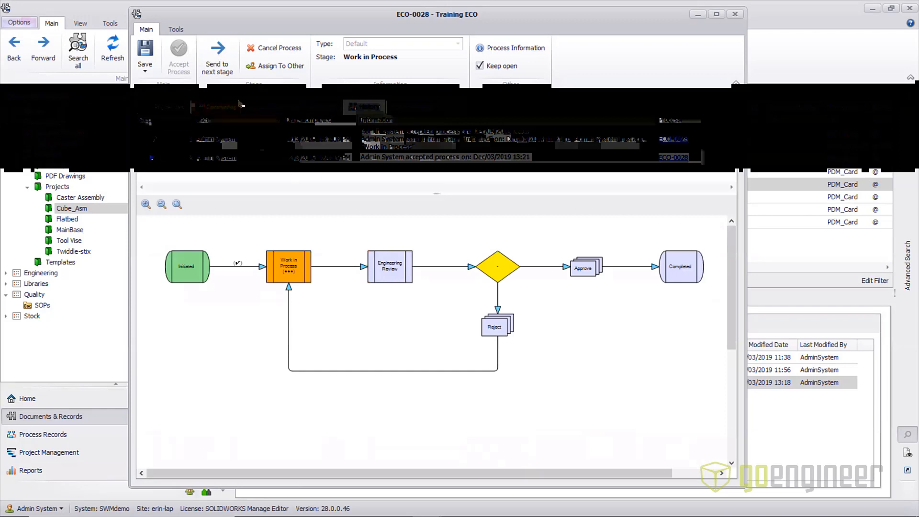
pyautogui.click(230, 60)
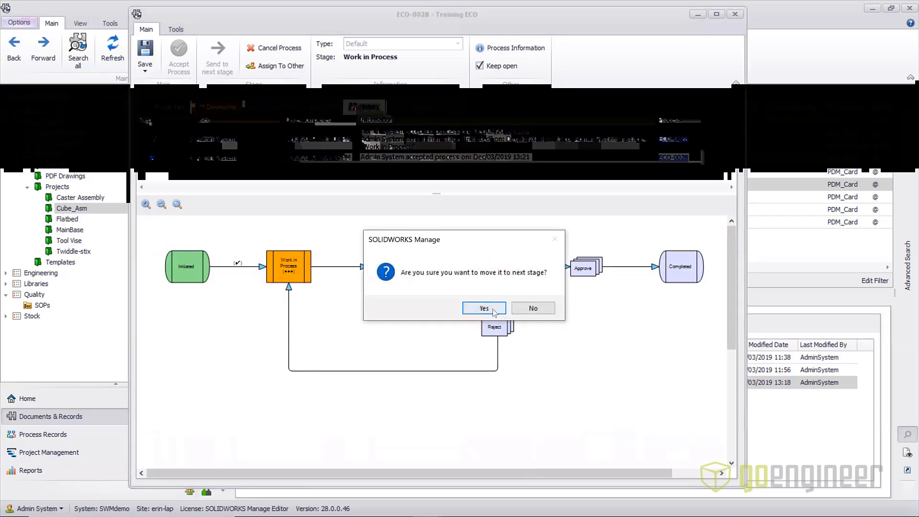
pyautogui.click(485, 307)
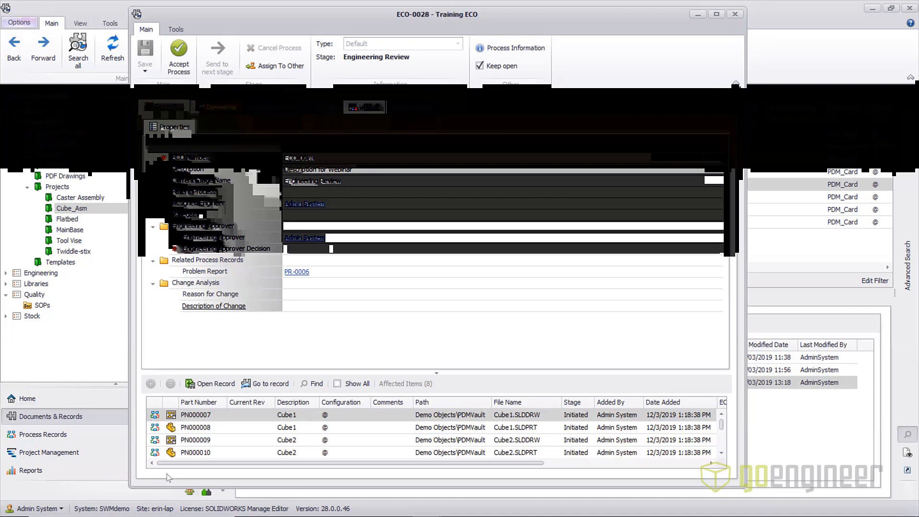
# Enlarge ECO-0028's record window and affected items list to view all the cube files, and close the record
pyautogui.moveTo(166, 487); pyautogui.dragTo(167, 494)
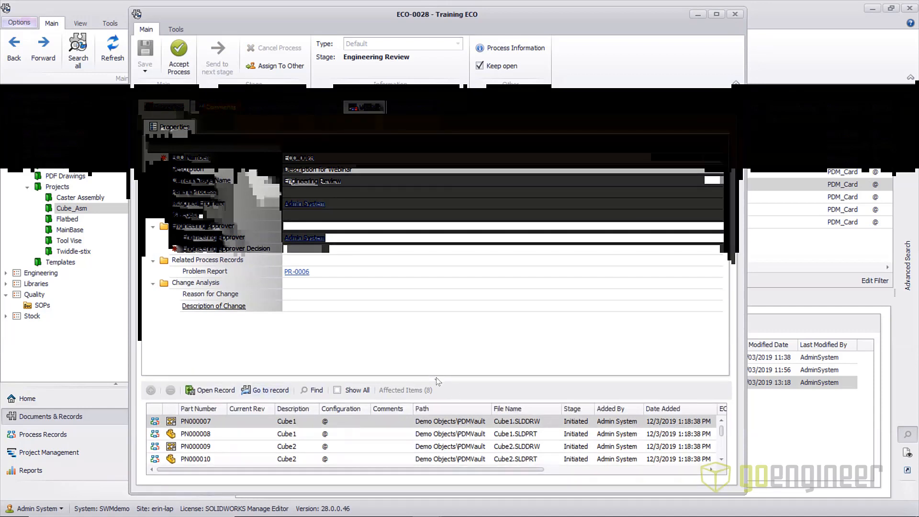
pyautogui.moveTo(437, 381); pyautogui.dragTo(437, 315)
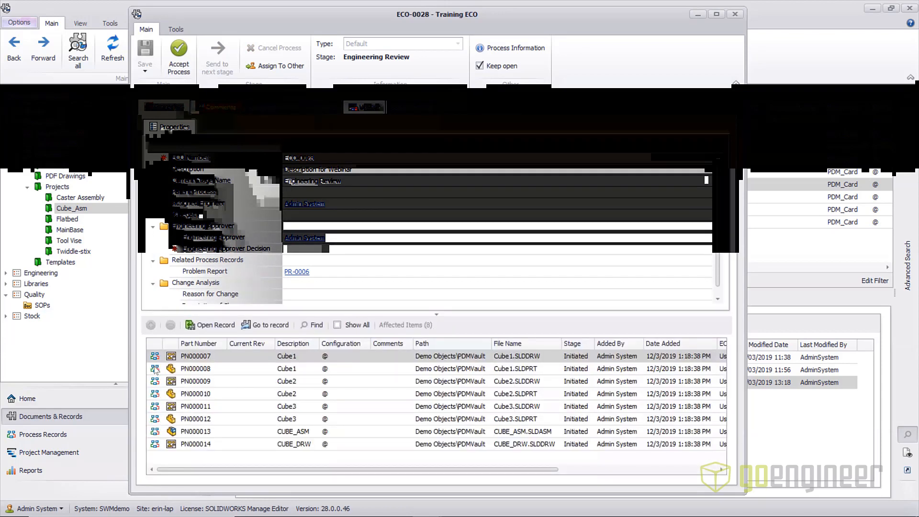
pyautogui.click(732, 13)
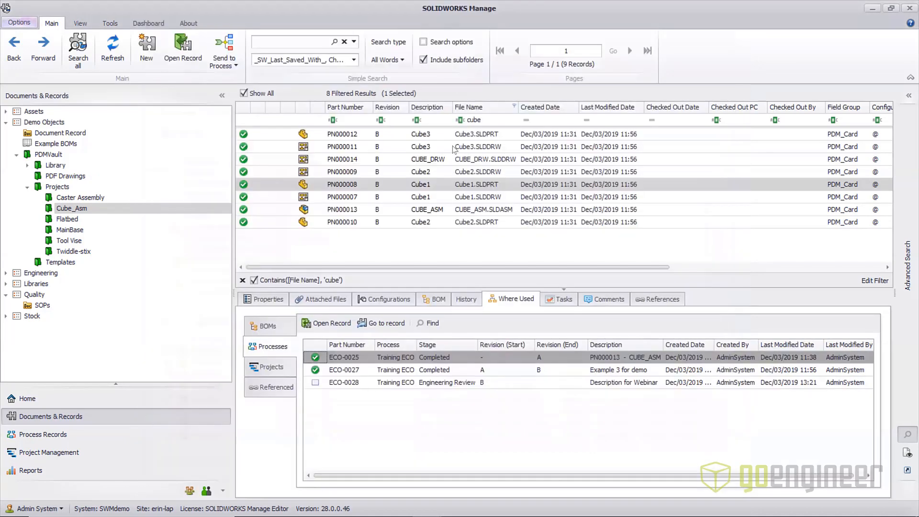
# Show the Cube1.SLDPRT record in Windows Explorer to check the cube files' vault states, and minimize the Explorer window
pyautogui.click(305, 200)
pyautogui.rightClick(307, 188)
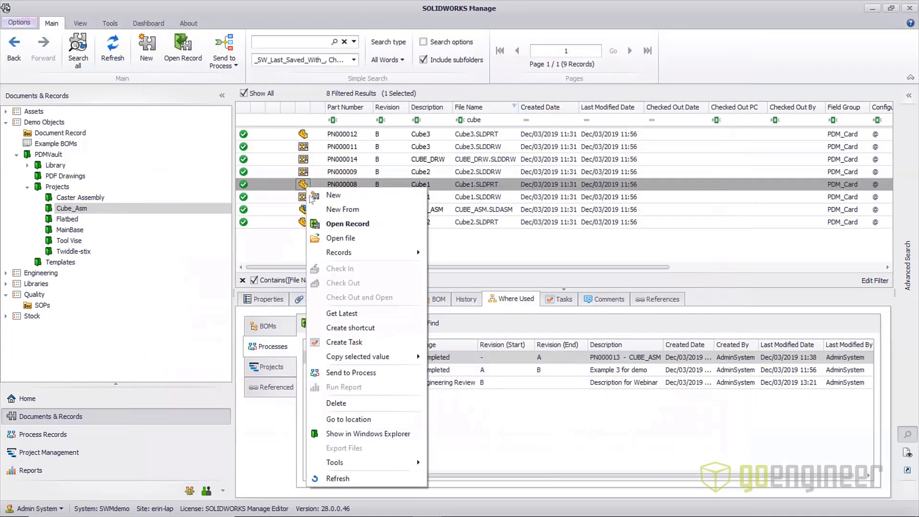
pyautogui.click(342, 434)
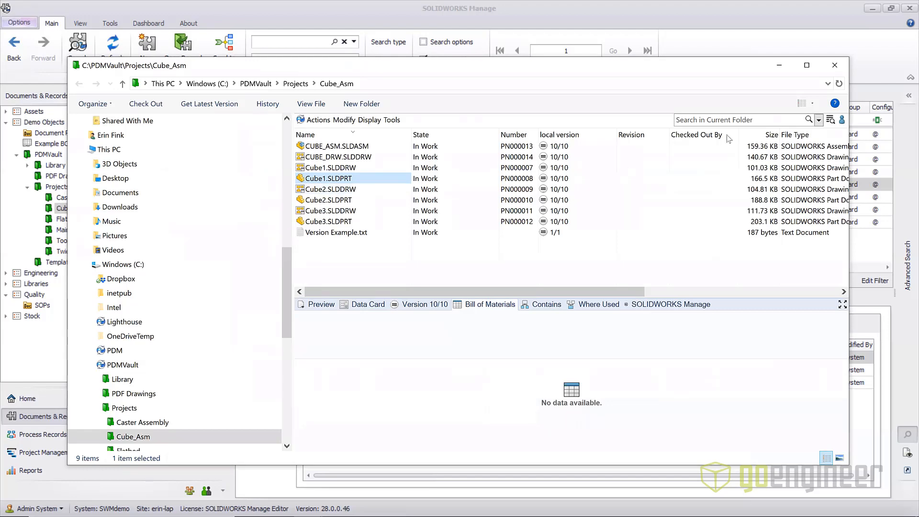
pyautogui.click(779, 66)
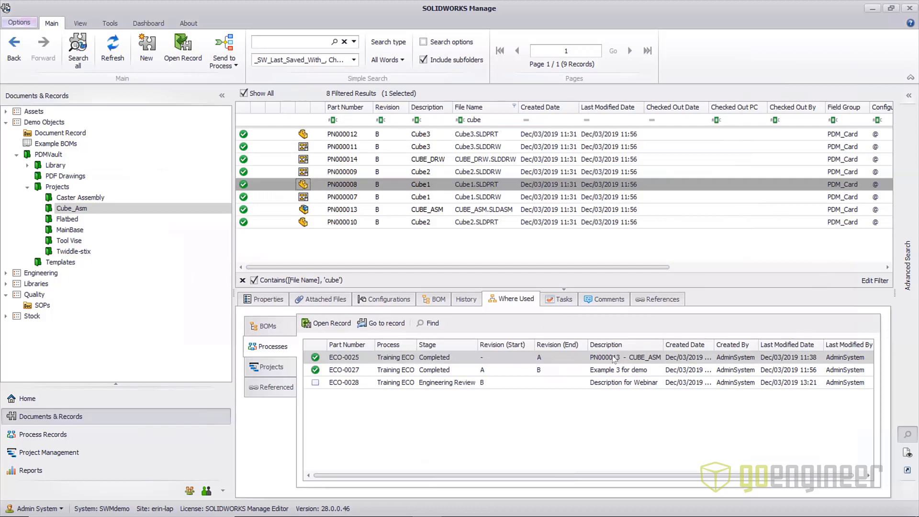
# Reopen ECO-0028 from the Cube1 part's where-used processes and accept the process at its Engineering Review stage
pyautogui.click(351, 384)
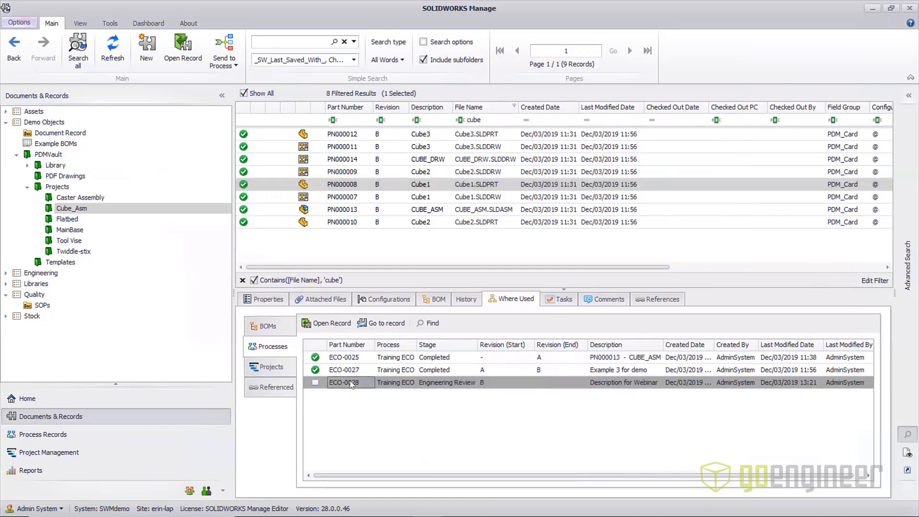
pyautogui.rightClick(352, 384)
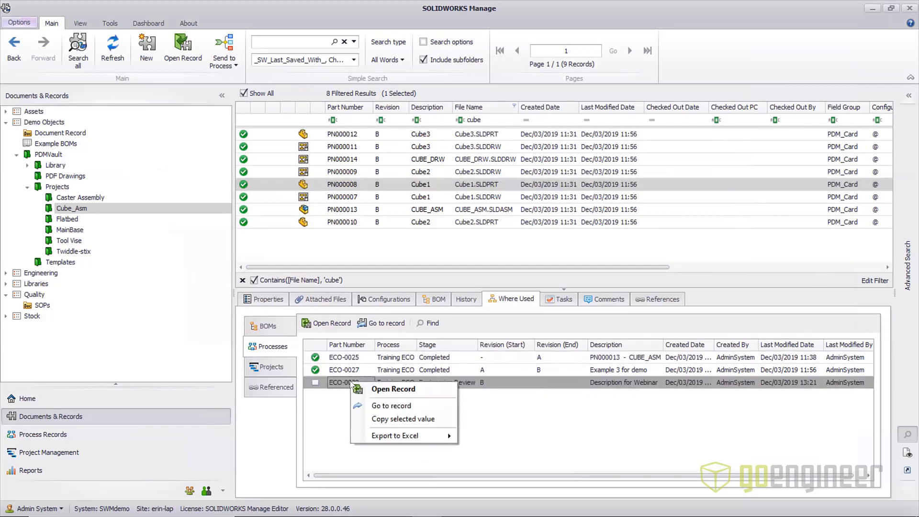
pyautogui.click(391, 395)
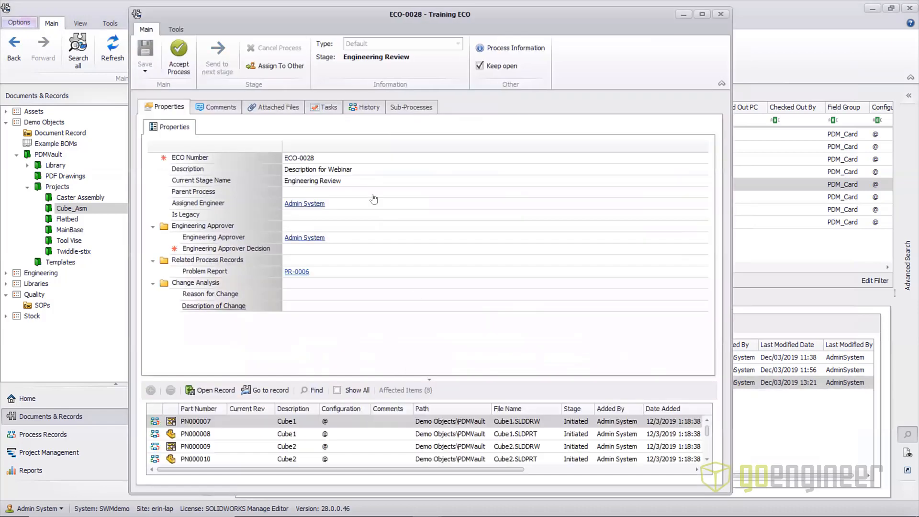
pyautogui.click(179, 55)
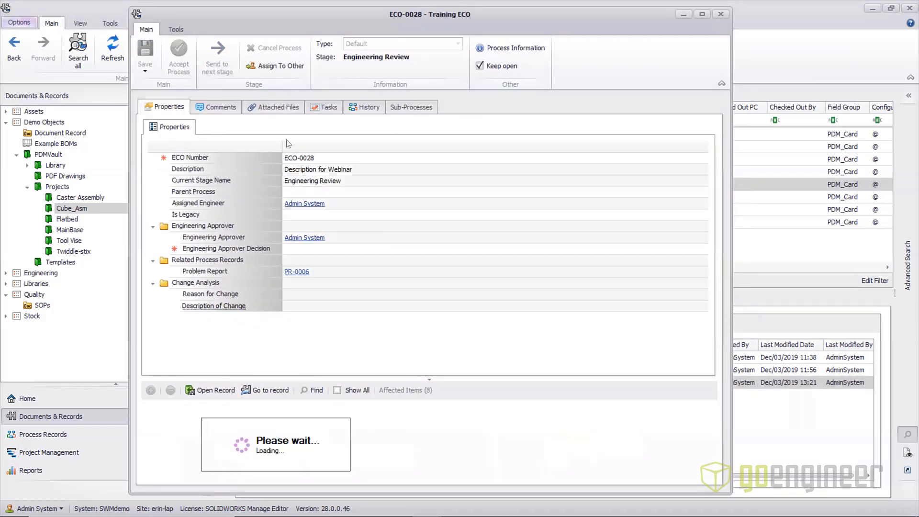
# Maximize the ECO-0028 record, review each of its three history steps in the workflow diagram, and return to its properties
pyautogui.click(365, 106)
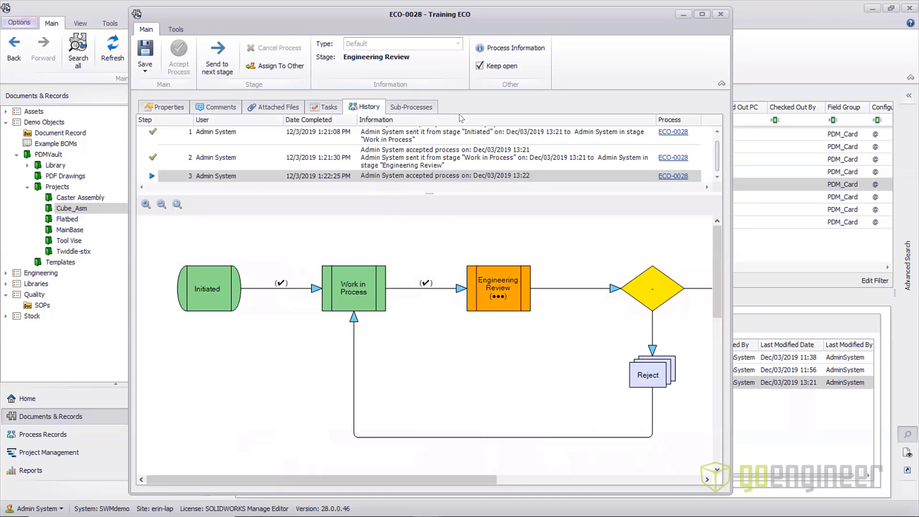
pyautogui.click(703, 15)
pyautogui.click(71, 132)
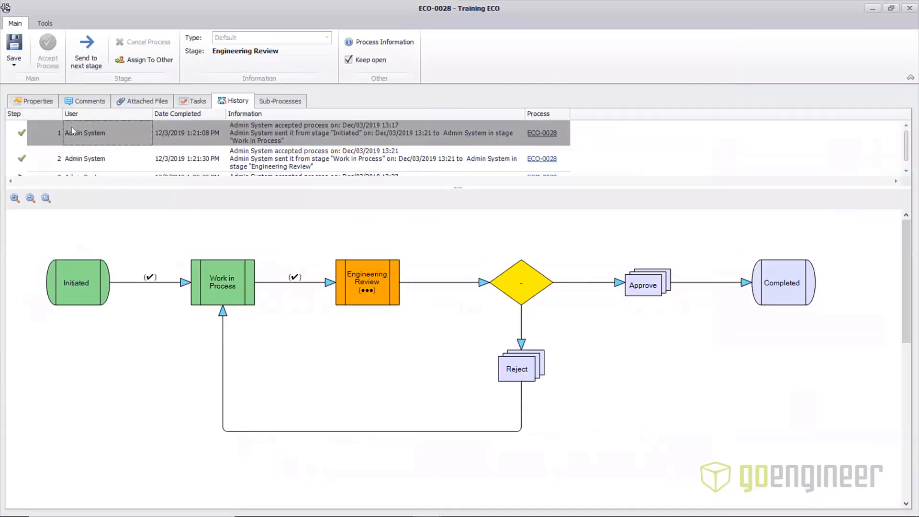
pyautogui.click(105, 158)
pyautogui.scroll(-1, 105, 159)
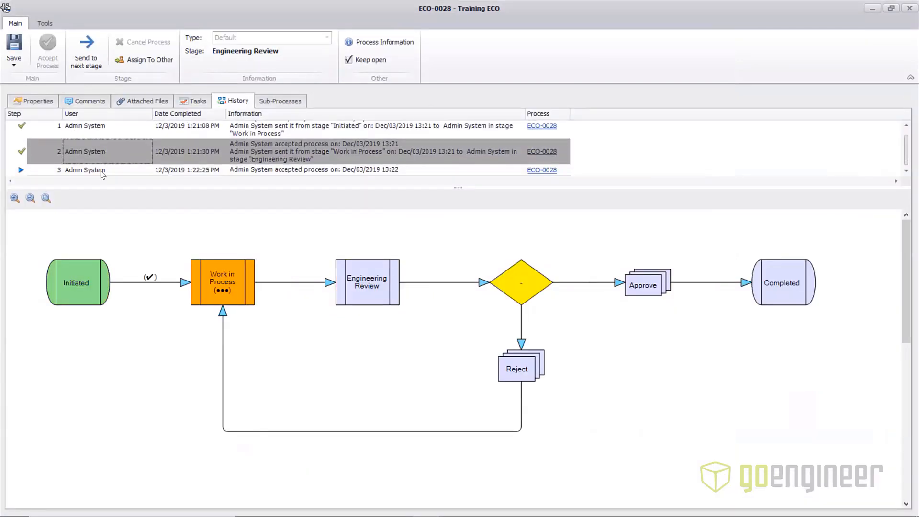
pyautogui.click(102, 171)
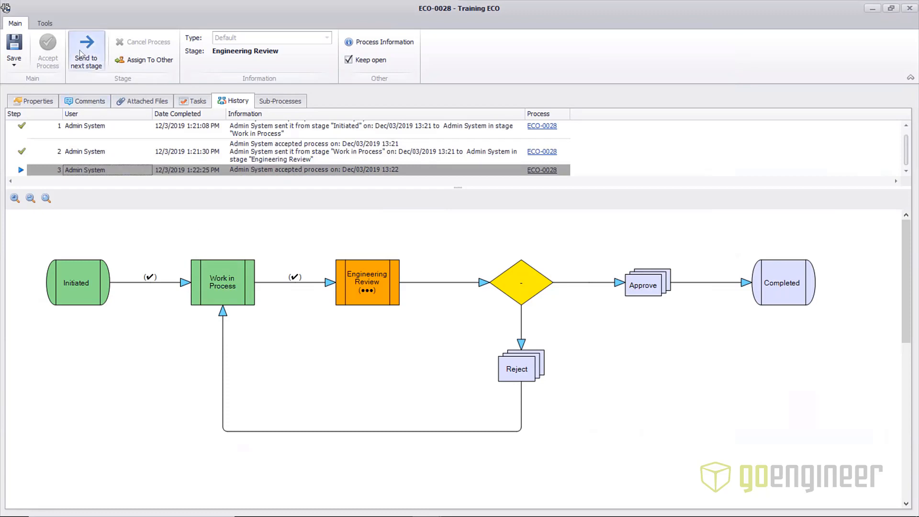
pyautogui.click(35, 101)
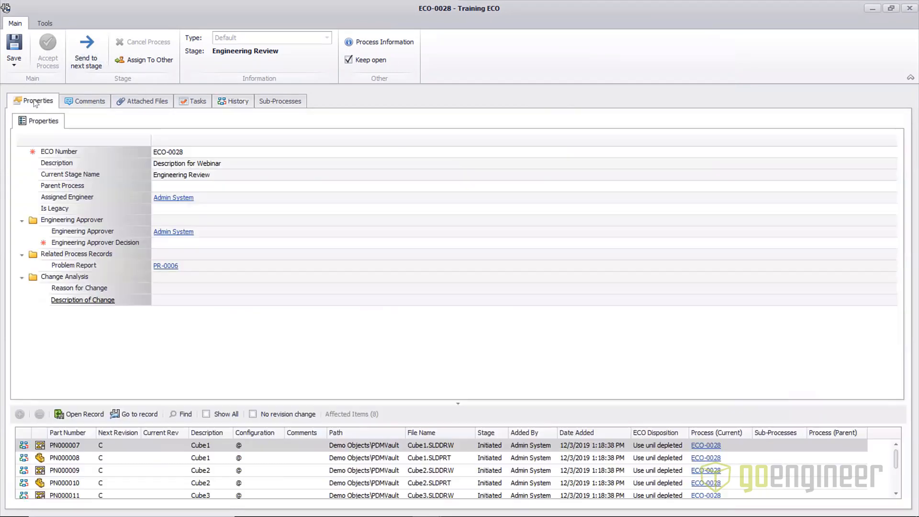
# Try to send ECO-0028 to the next stage with the Engineering Approver Decision left blank, and dismiss the message
pyautogui.click(87, 59)
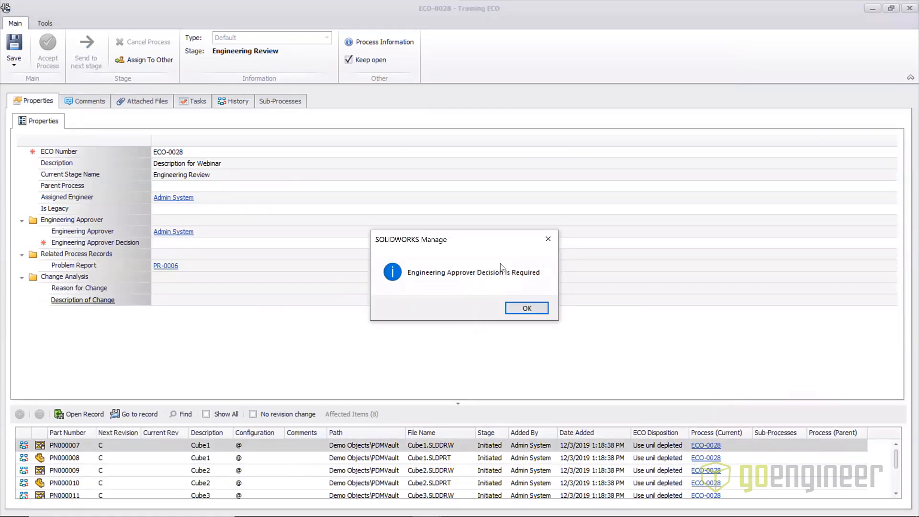
pyautogui.moveTo(482, 247); pyautogui.dragTo(495, 243)
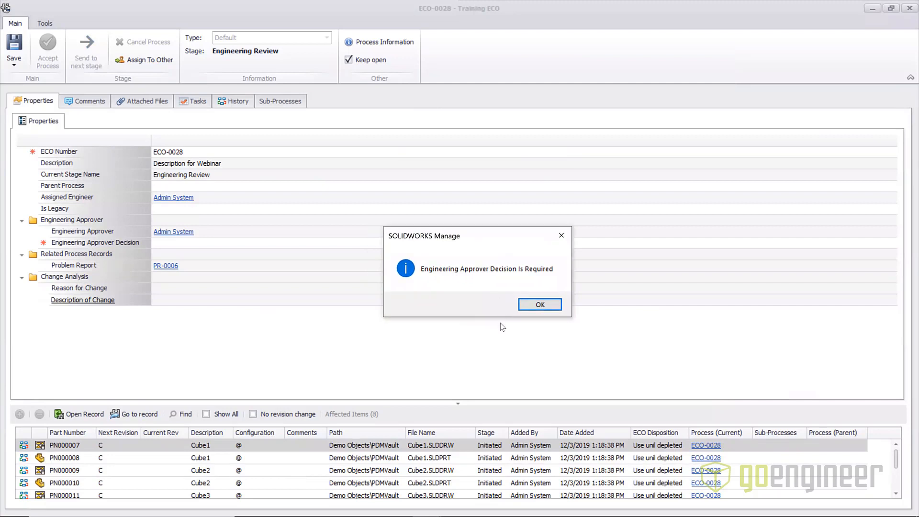
pyautogui.click(540, 310)
# Set ECO-0028's Engineering Approver Decision to Approve and send the process to its next stage, confirming the ECO's release
pyautogui.click(229, 244)
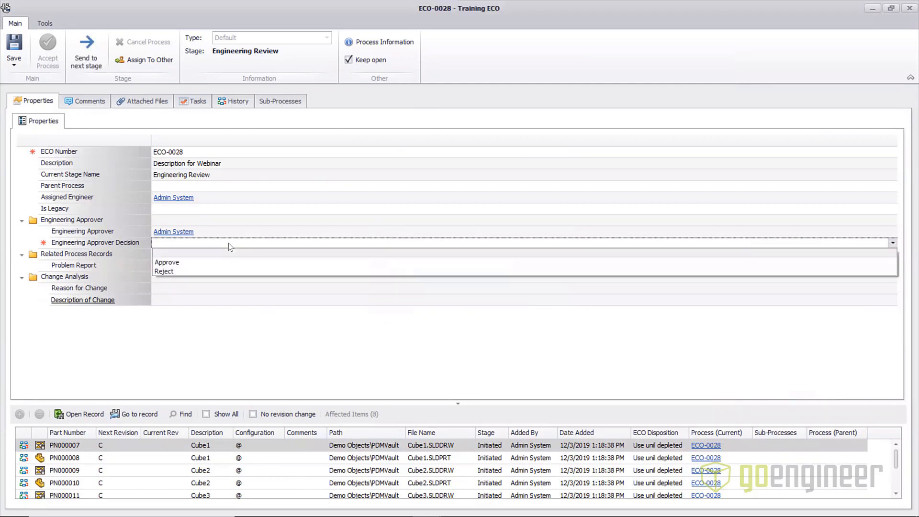
pyautogui.click(202, 262)
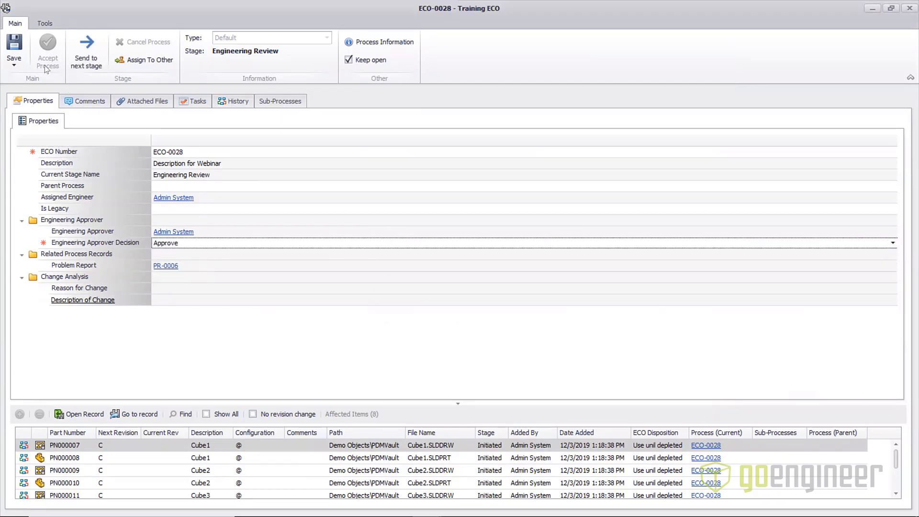
pyautogui.click(91, 53)
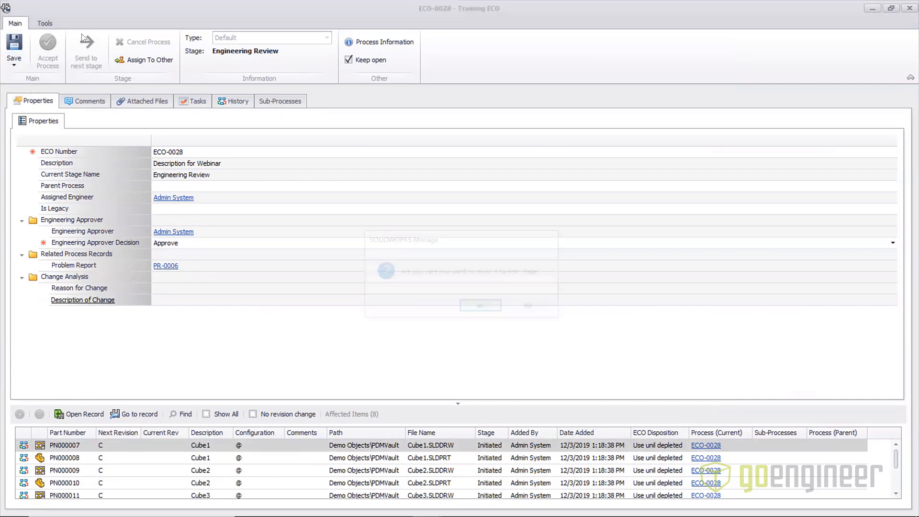
pyautogui.click(470, 308)
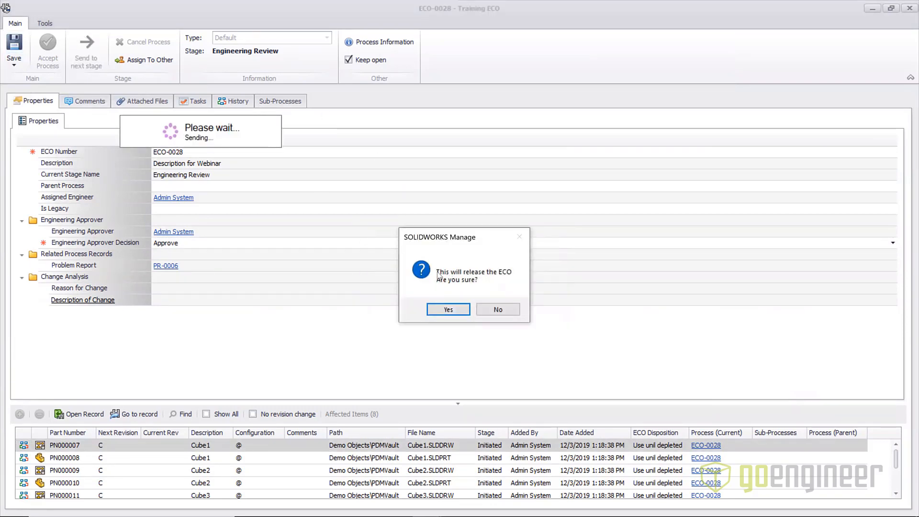
pyautogui.click(446, 309)
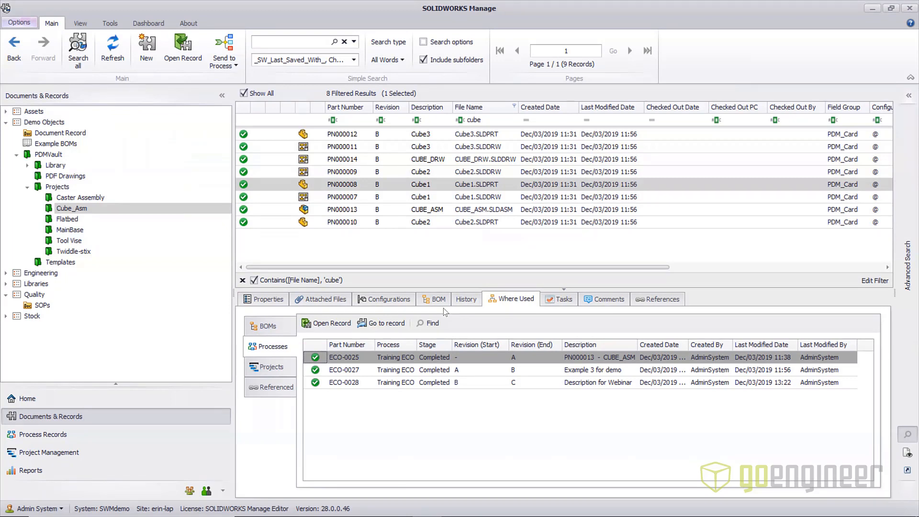
# Show the Cube1.SLDDRW record in Windows Explorer and narrow the State column to check the cube files' vault states and revisions
pyautogui.rightClick(307, 198)
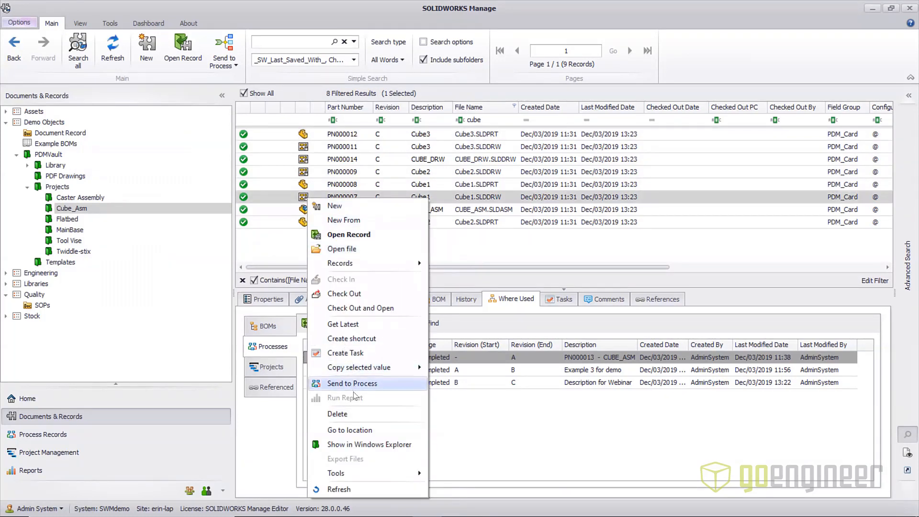
pyautogui.click(353, 441)
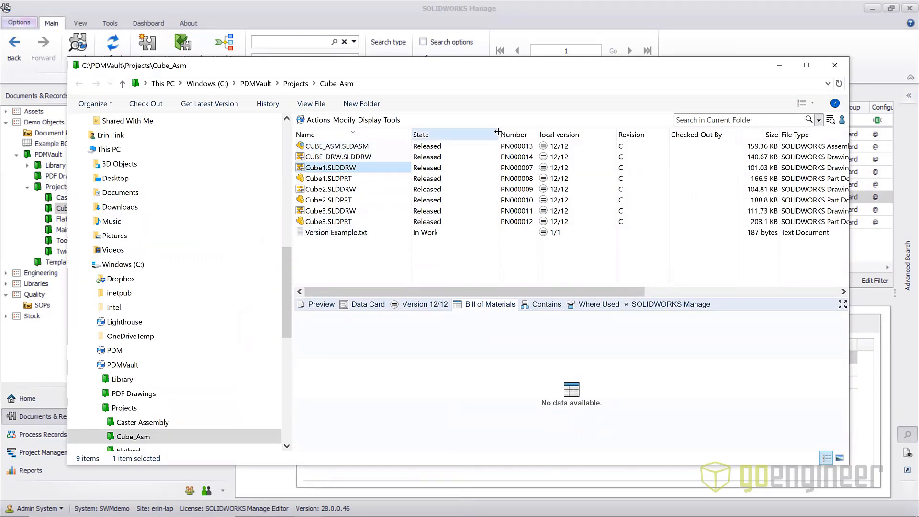
pyautogui.moveTo(497, 131); pyautogui.dragTo(482, 132)
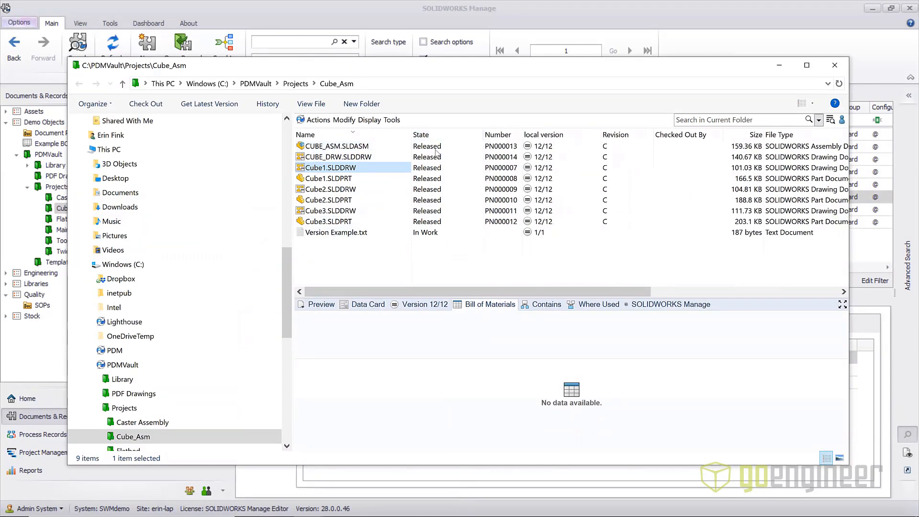